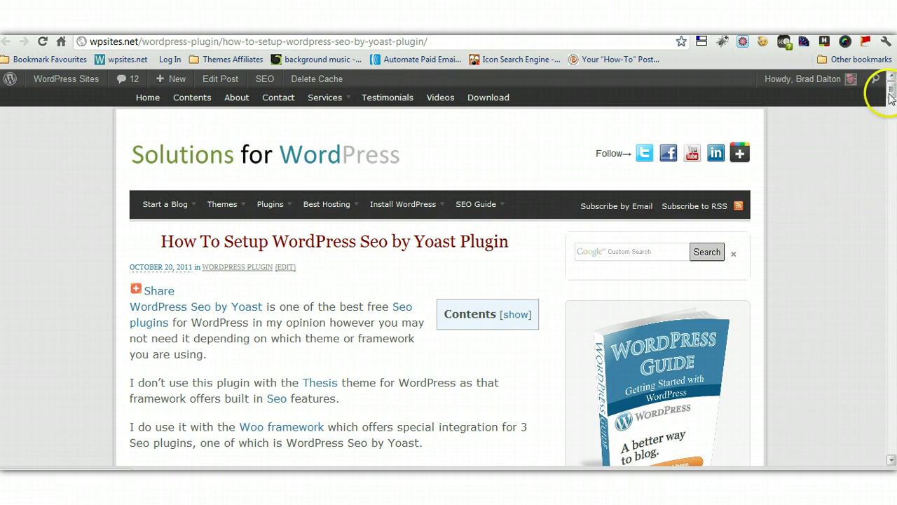
Switch to the WordPress admin dashboard window from the taskbar.
{"action": "mouse_move", "coordinate": [892, 89]}
{"action": "left_mouse_down"}
{"action": "mouse_move", "coordinate": [892, 103]}
{"action": "mouse_move", "coordinate": [892, 88]}
{"action": "left_mouse_up"}
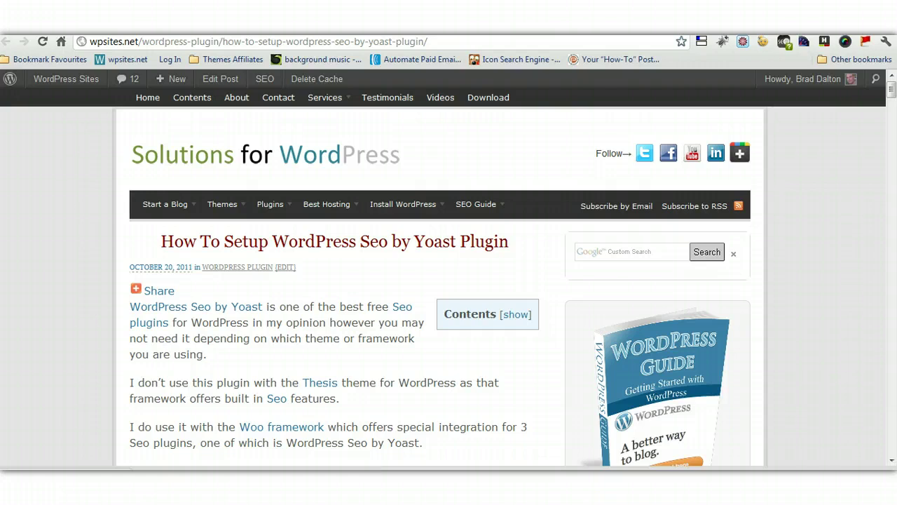
{"action": "left_click", "coordinate": [267, 460]}
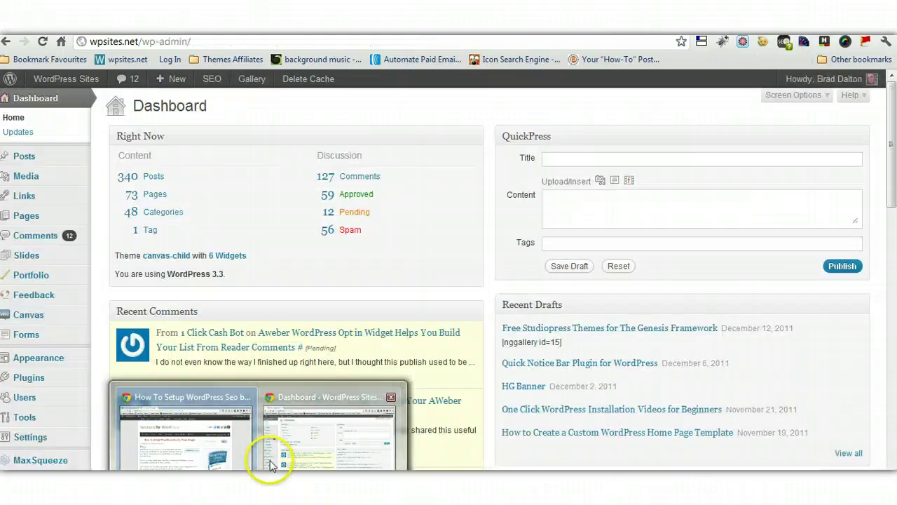
{"action": "left_click_drag", "start_coordinate": [891, 120], "coordinate": [893, 205]}
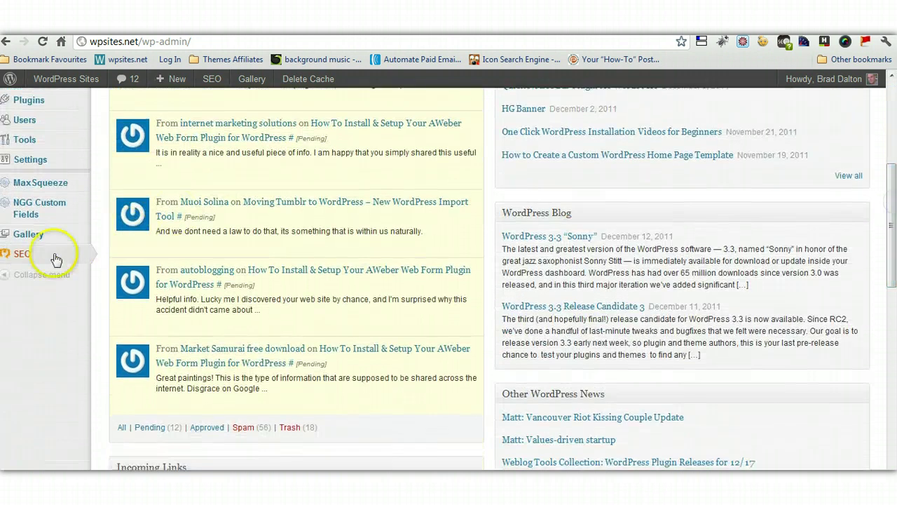
Open SEO > Dashboard to show the Yoast General settings with meta keywords enabled.
{"action": "mouse_move", "coordinate": [35, 258]}
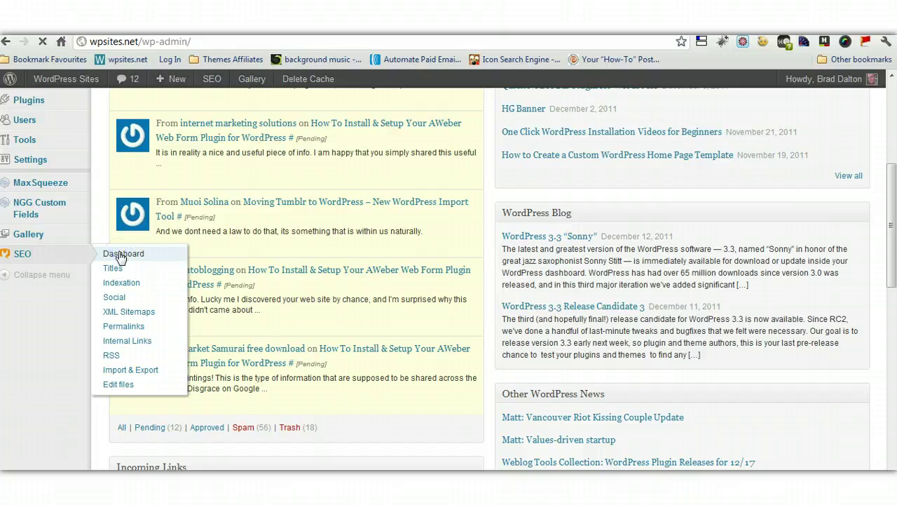
{"action": "left_click", "coordinate": [120, 254]}
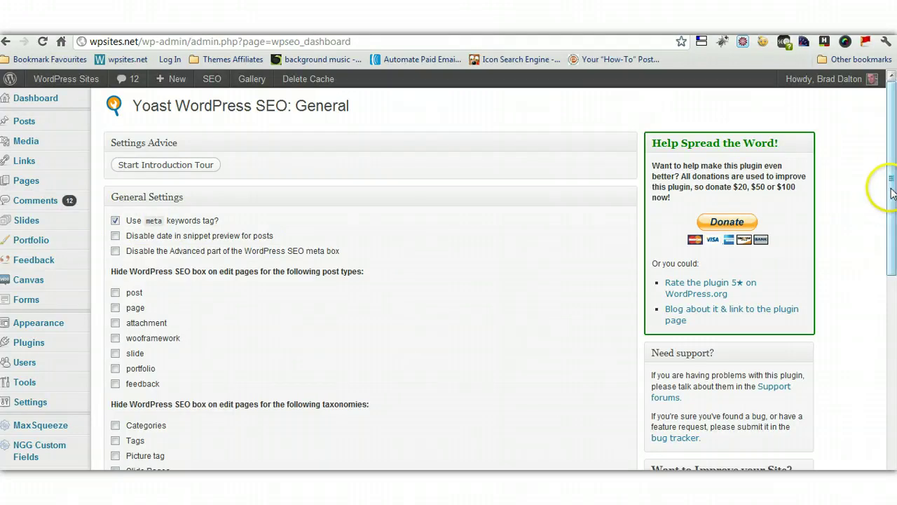
{"action": "left_click_drag", "start_coordinate": [893, 194], "coordinate": [893, 245]}
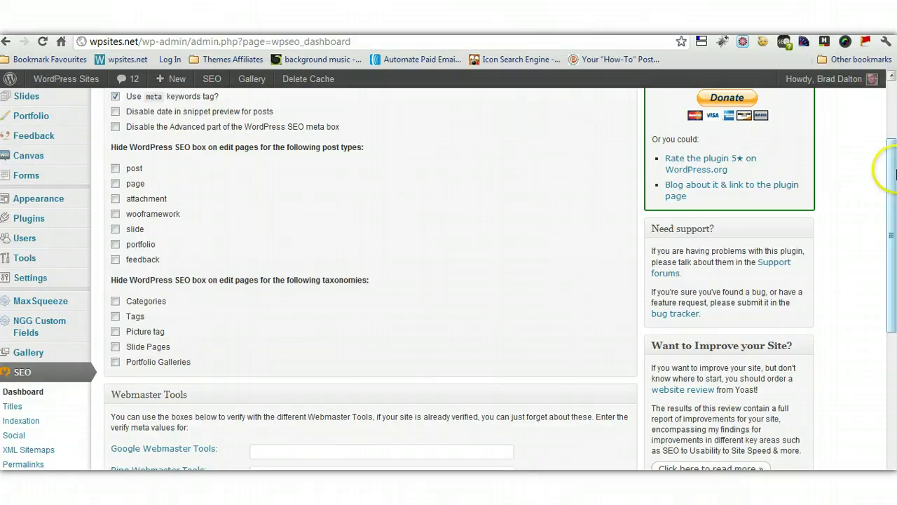
{"action": "left_click_drag", "start_coordinate": [889, 164], "coordinate": [889, 110]}
Open All Posts and edit the 'BackupWordPress Plugin Review' post.
{"action": "mouse_move", "coordinate": [19, 123]}
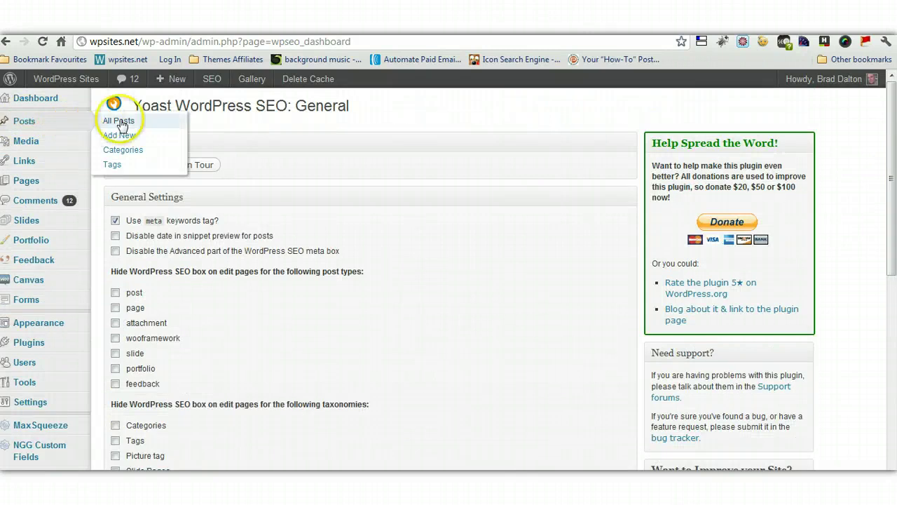
{"action": "left_click", "coordinate": [122, 119]}
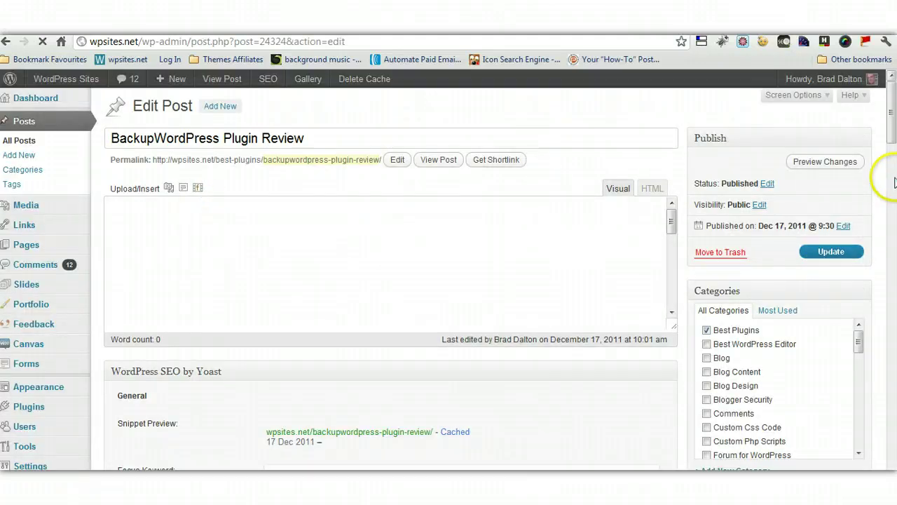
{"action": "left_click_drag", "start_coordinate": [891, 120], "coordinate": [891, 143]}
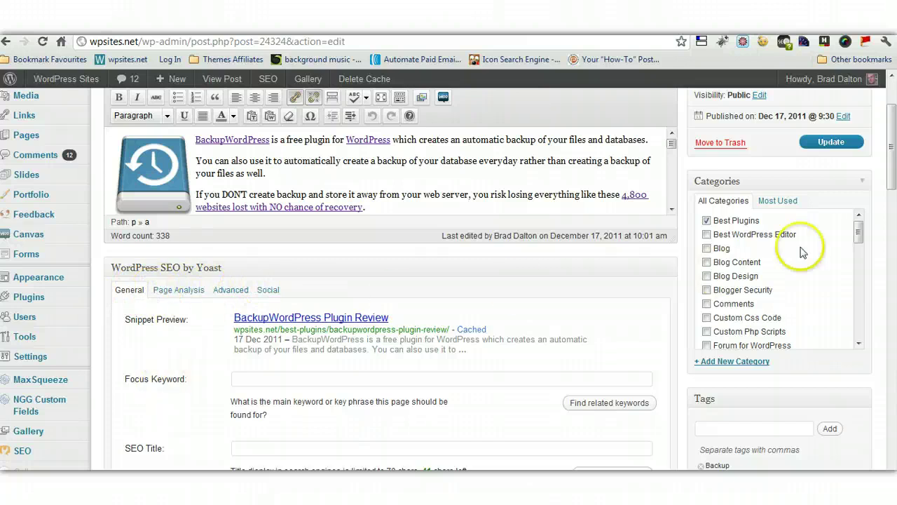
{"action": "left_click_drag", "start_coordinate": [894, 181], "coordinate": [893, 169]}
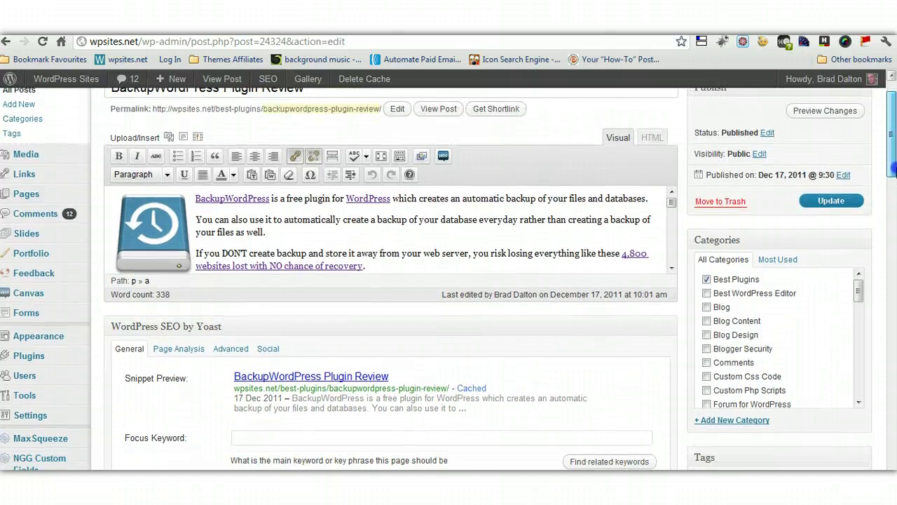
{"action": "left_click_drag", "start_coordinate": [893, 167], "coordinate": [893, 157]}
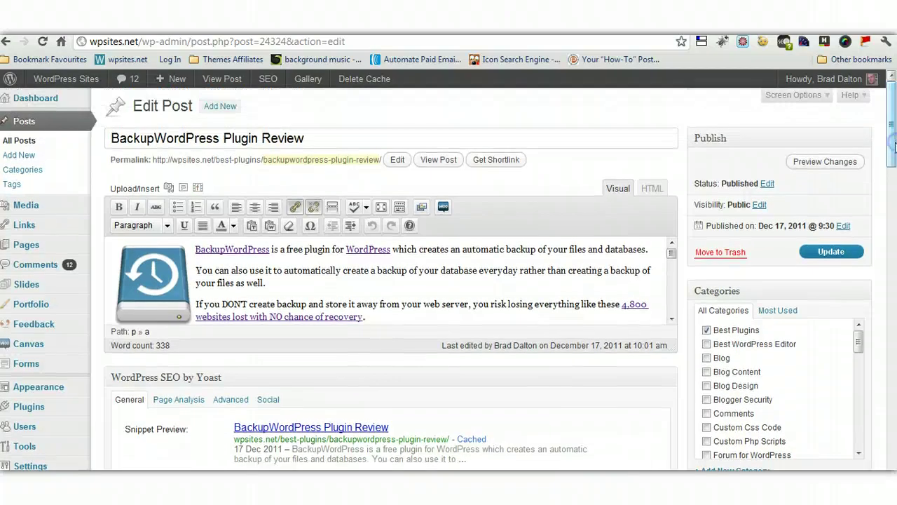
Hide and re-enable the WordPress SEO by Yoast box in Screen Options, then scroll down to it.
{"action": "left_click", "coordinate": [820, 98]}
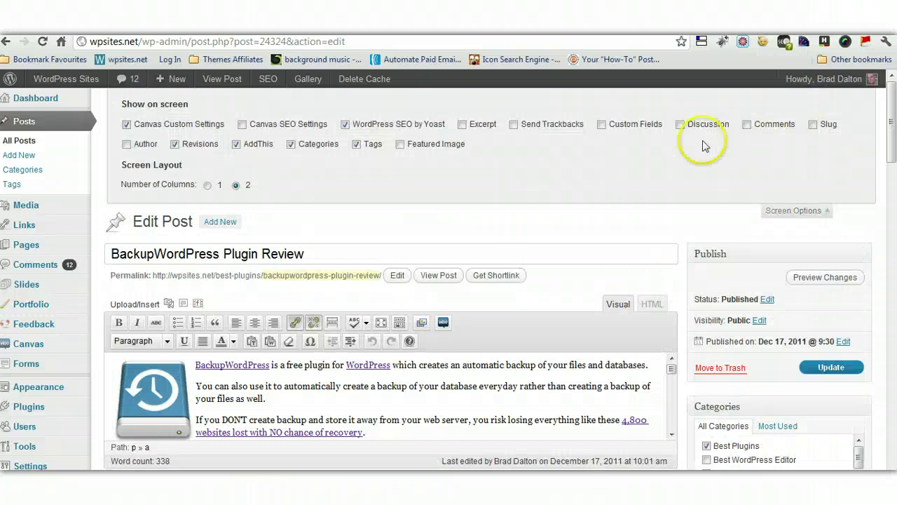
{"action": "left_click", "coordinate": [345, 127]}
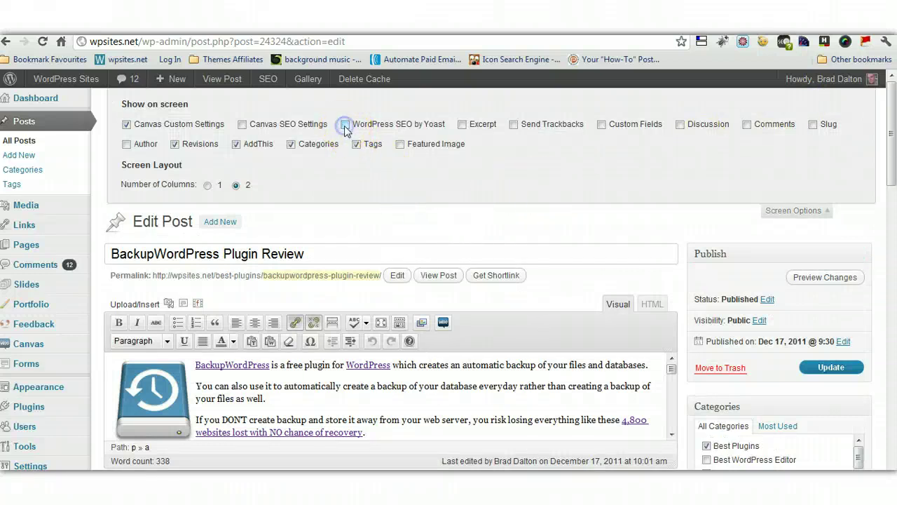
{"action": "left_click", "coordinate": [795, 211]}
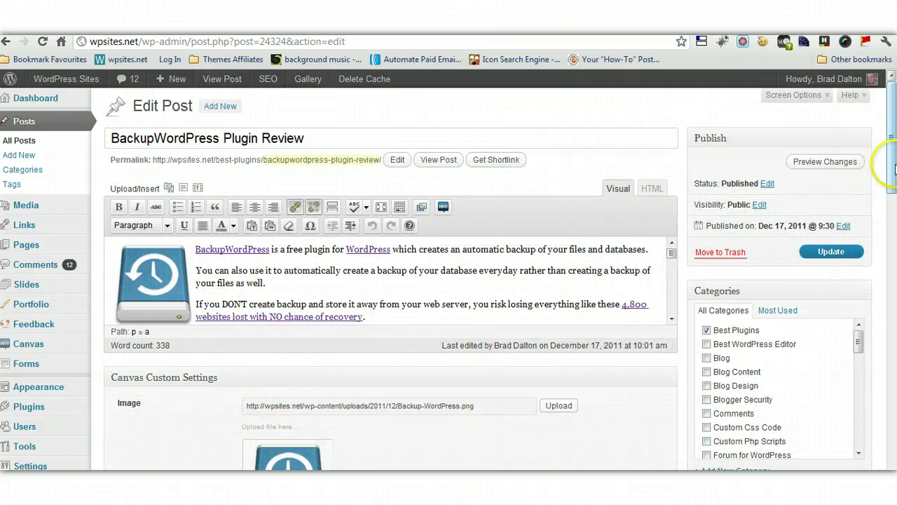
{"action": "left_click", "coordinate": [824, 97]}
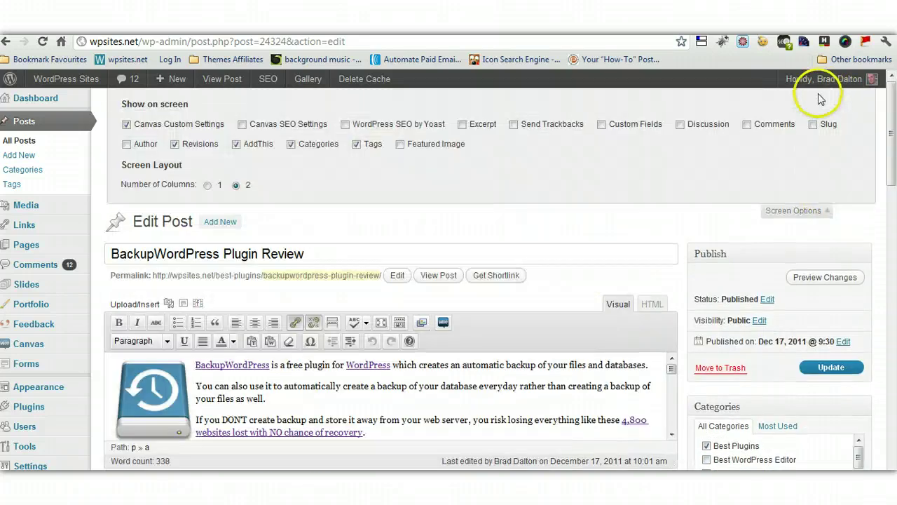
{"action": "scroll", "coordinate": [891, 133], "scroll_direction": "down", "scroll_amount": 4}
{"action": "scroll", "coordinate": [892, 185], "scroll_direction": "up", "scroll_amount": 5}
{"action": "left_click", "coordinate": [346, 126]}
{"action": "left_click", "coordinate": [807, 210]}
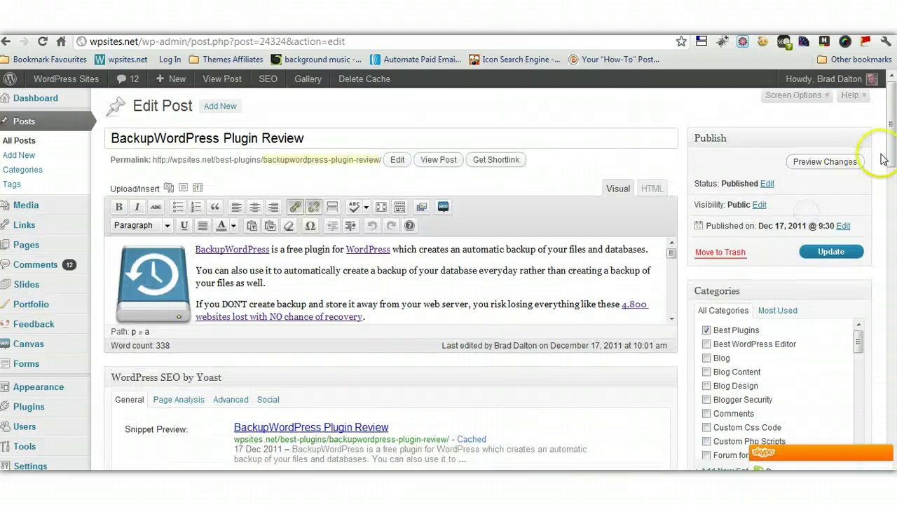
{"action": "left_click_drag", "start_coordinate": [891, 143], "coordinate": [891, 173]}
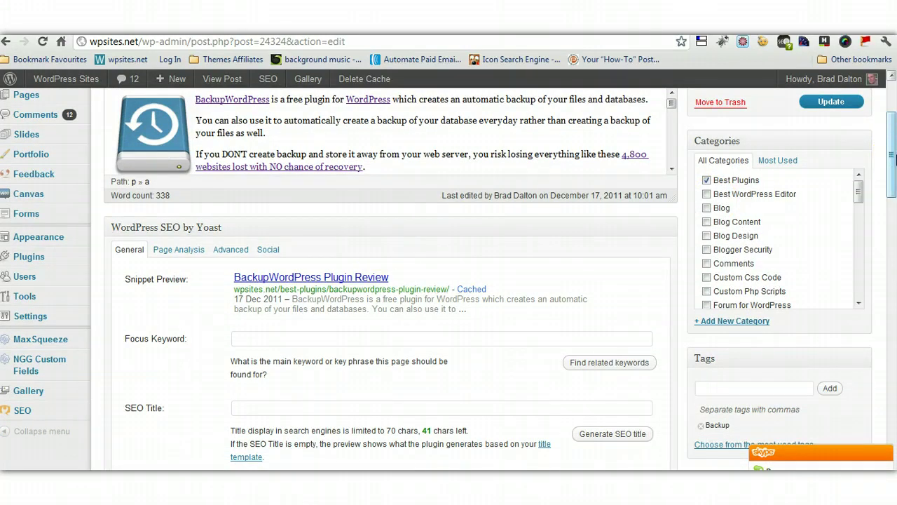
{"action": "left_click_drag", "start_coordinate": [893, 155], "coordinate": [893, 172]}
Return to SEO > Dashboard and step through the Google, Bing and Alexa verification fields.
{"action": "mouse_move", "coordinate": [82, 326]}
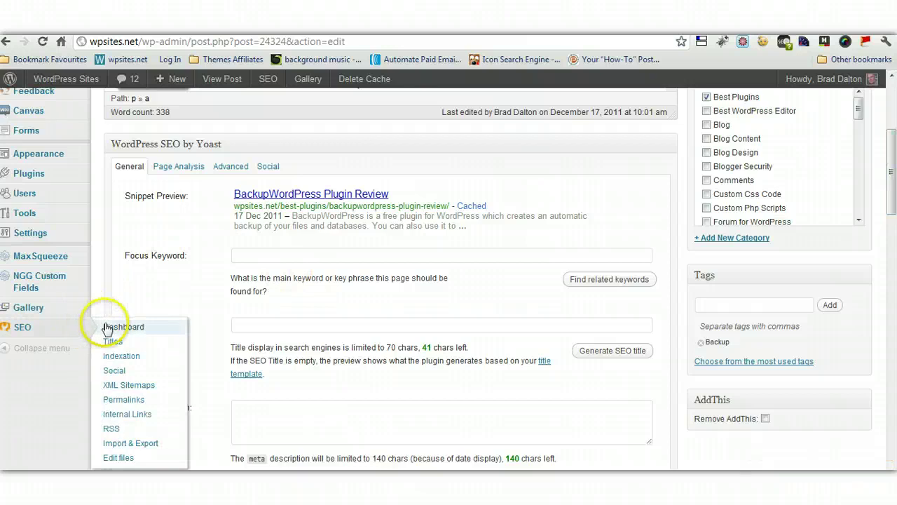
{"action": "left_click", "coordinate": [106, 328]}
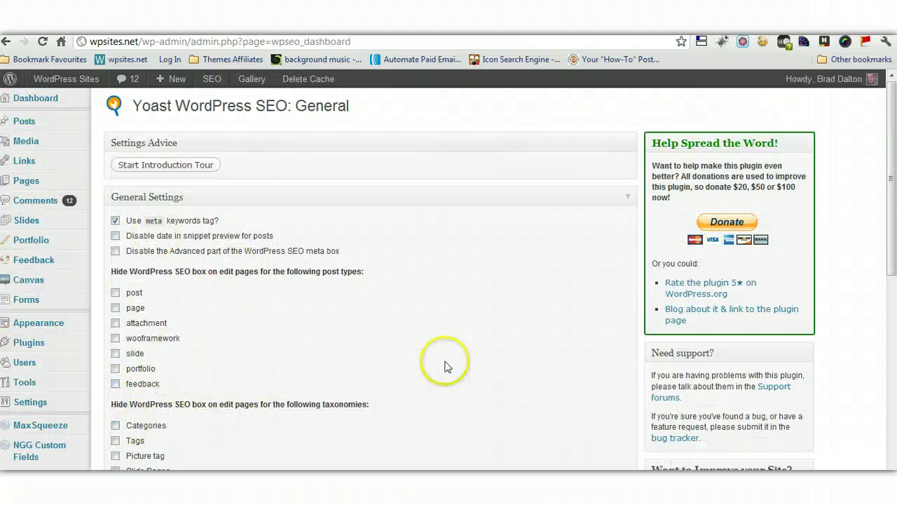
{"action": "left_click_drag", "start_coordinate": [894, 226], "coordinate": [894, 352]}
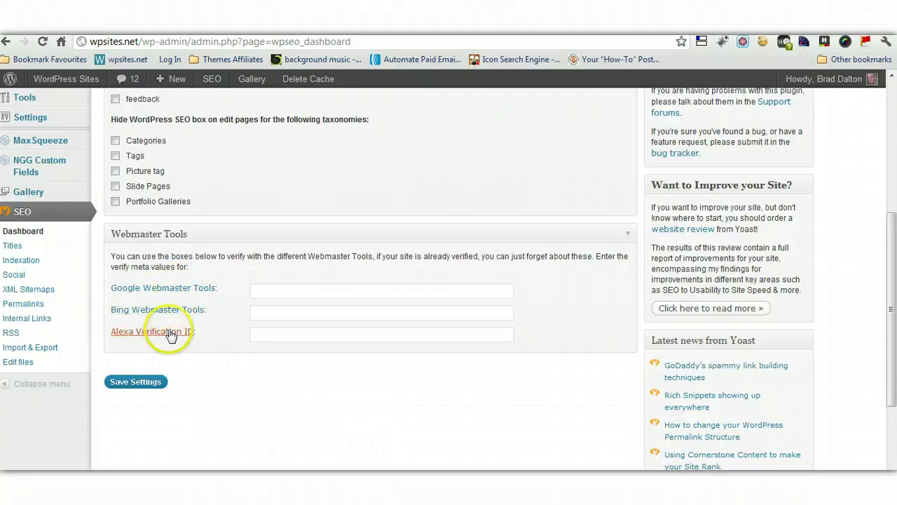
{"action": "left_click", "coordinate": [278, 290]}
{"action": "left_click", "coordinate": [277, 313]}
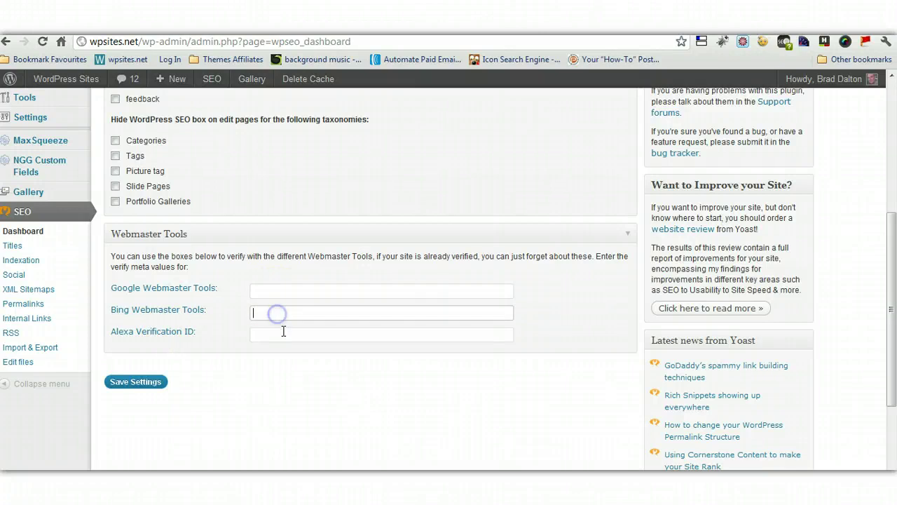
{"action": "left_click", "coordinate": [283, 334]}
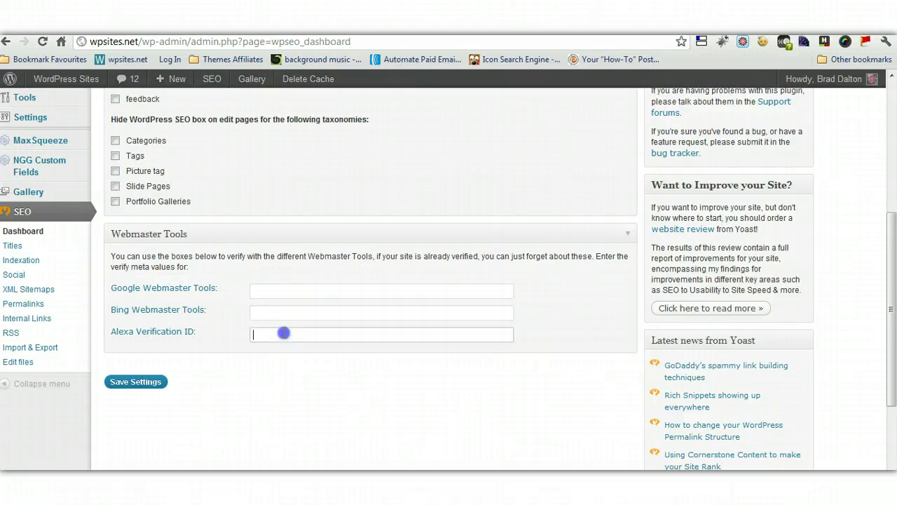
Open the Google Webmaster Tools link, close it, and refocus the Google verification field.
{"action": "left_click", "coordinate": [175, 293]}
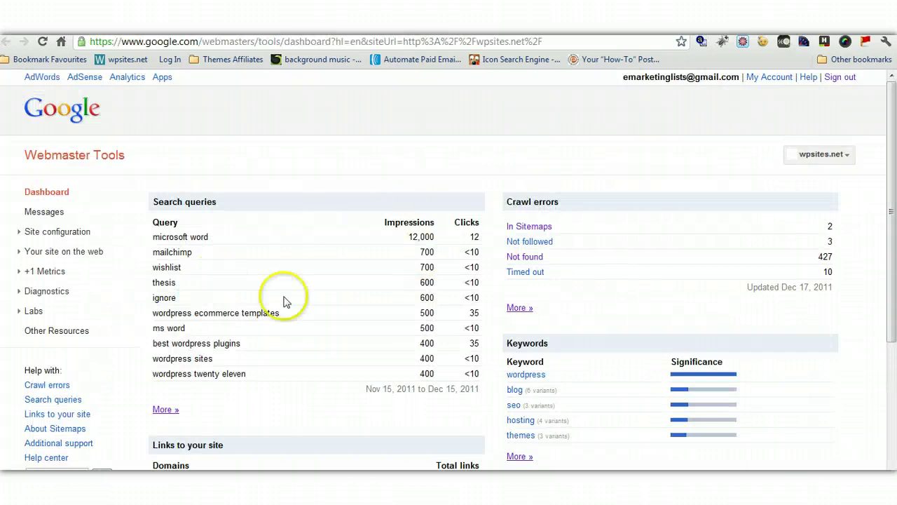
{"action": "key", "text": "ctrl+w"}
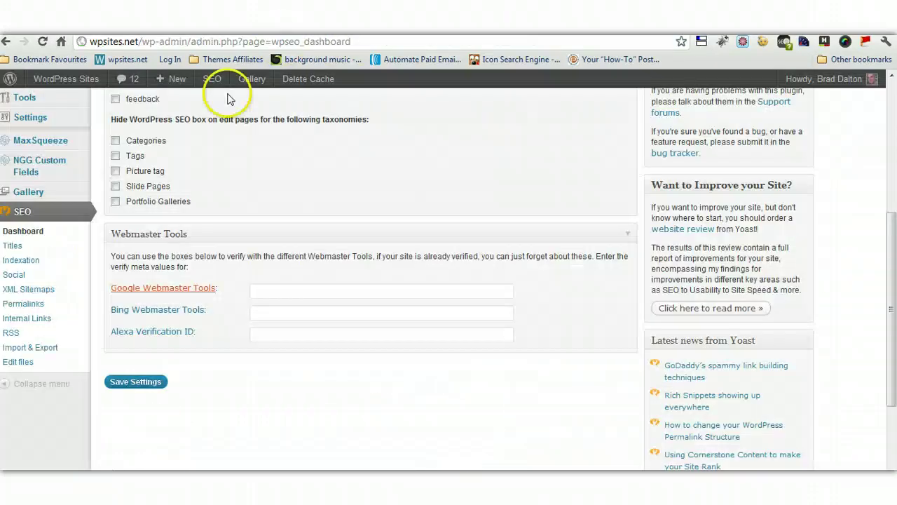
{"action": "left_click", "coordinate": [288, 290]}
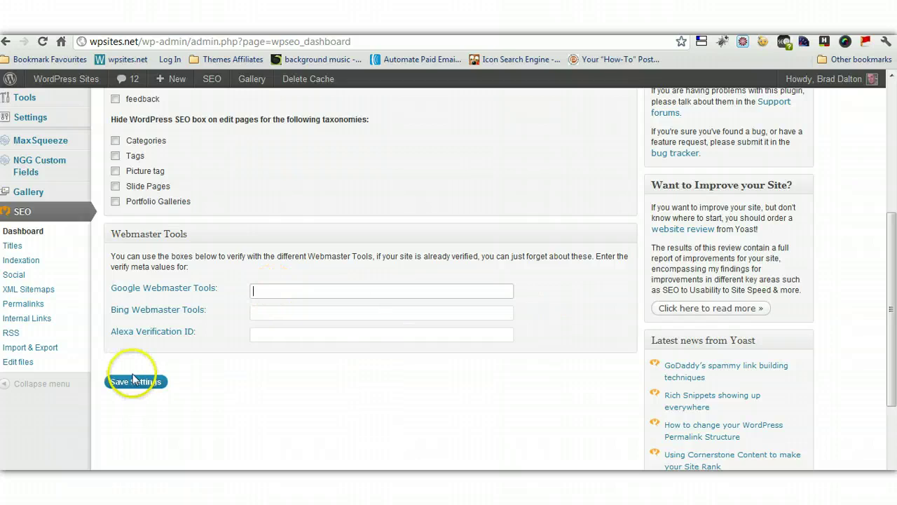
Open SEO > Titles and select the required <title> code line for header.php.
{"action": "left_click", "coordinate": [14, 247]}
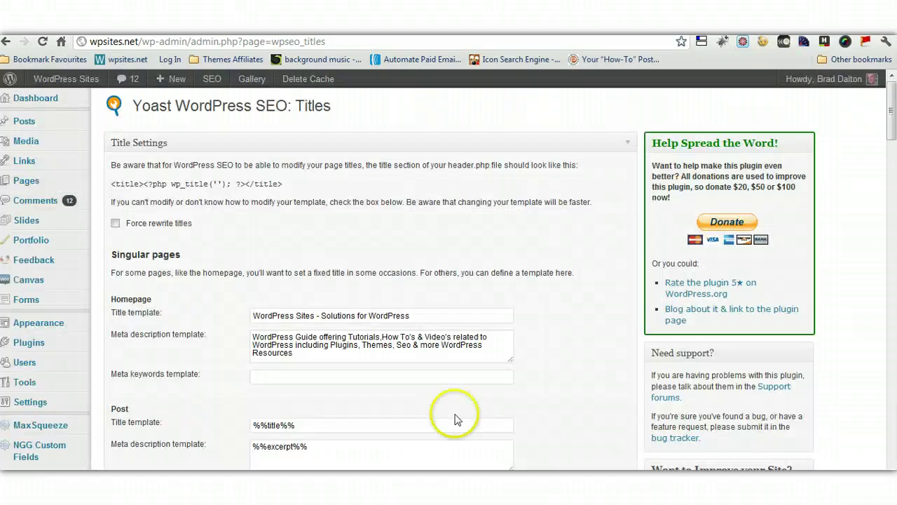
{"action": "mouse_move", "coordinate": [893, 110]}
{"action": "left_mouse_down"}
{"action": "mouse_move", "coordinate": [894, 127]}
{"action": "mouse_move", "coordinate": [893, 111]}
{"action": "left_mouse_up"}
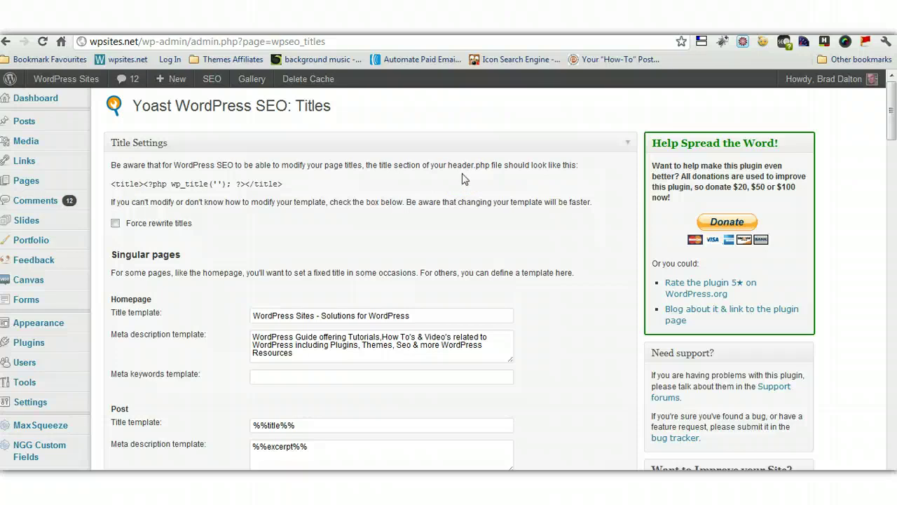
{"action": "left_click_drag", "start_coordinate": [283, 184], "coordinate": [130, 184]}
{"action": "left_click", "coordinate": [289, 235]}
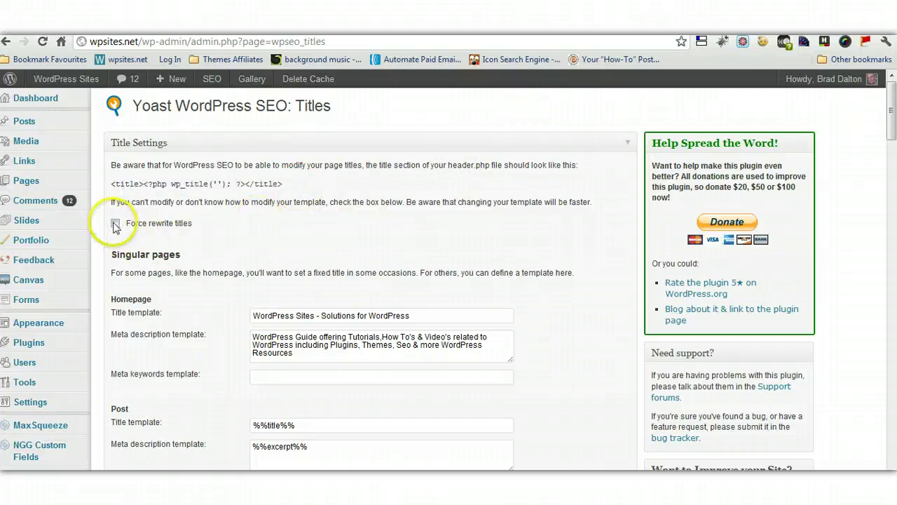
{"action": "mouse_move", "coordinate": [889, 124]}
{"action": "left_mouse_down"}
{"action": "mouse_move", "coordinate": [891, 135]}
{"action": "mouse_move", "coordinate": [891, 126]}
{"action": "left_mouse_up"}
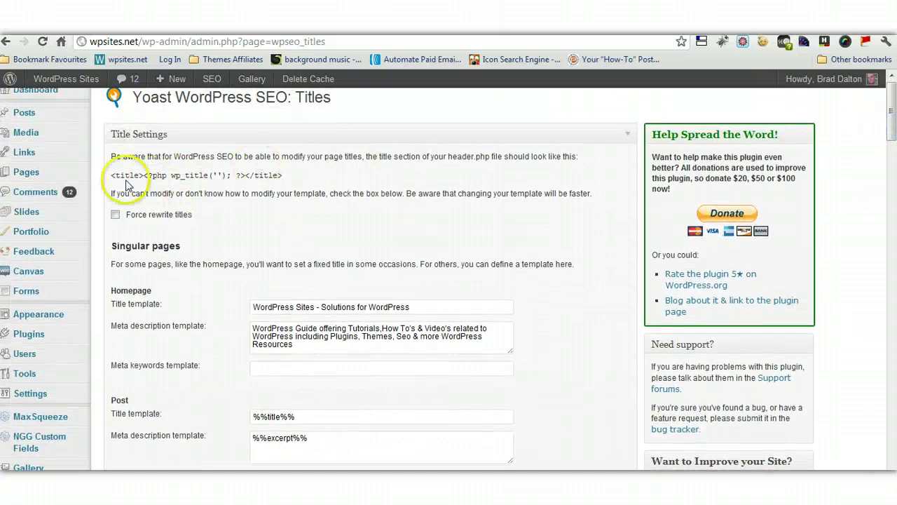
{"action": "left_click_drag", "start_coordinate": [110, 180], "coordinate": [232, 174]}
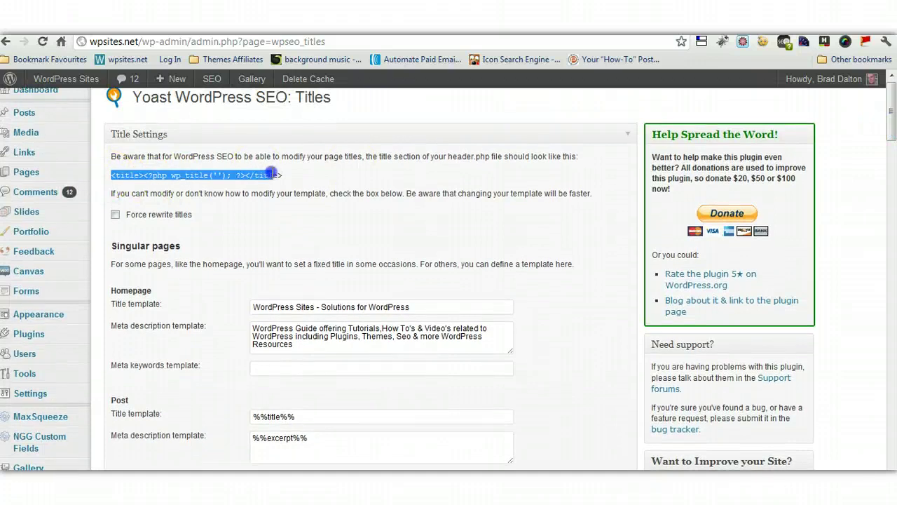
{"action": "left_click", "coordinate": [298, 175]}
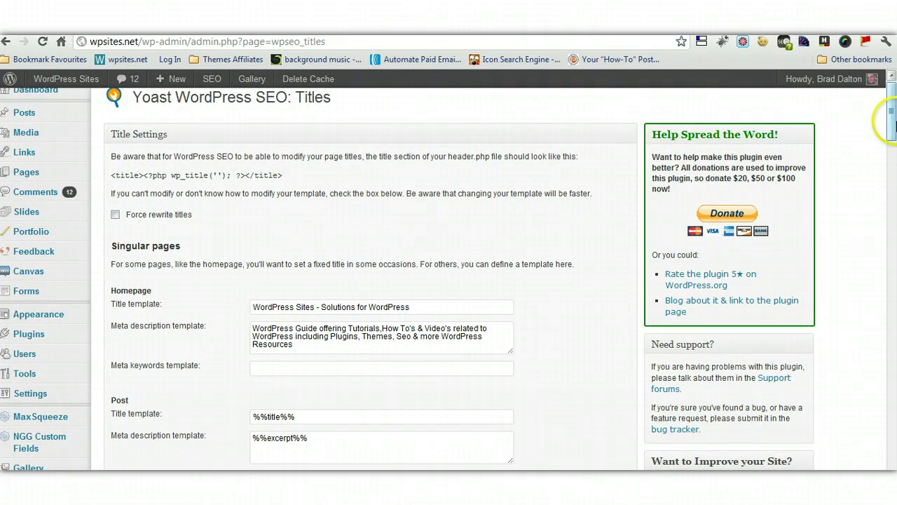
{"action": "left_click_drag", "start_coordinate": [892, 124], "coordinate": [892, 142]}
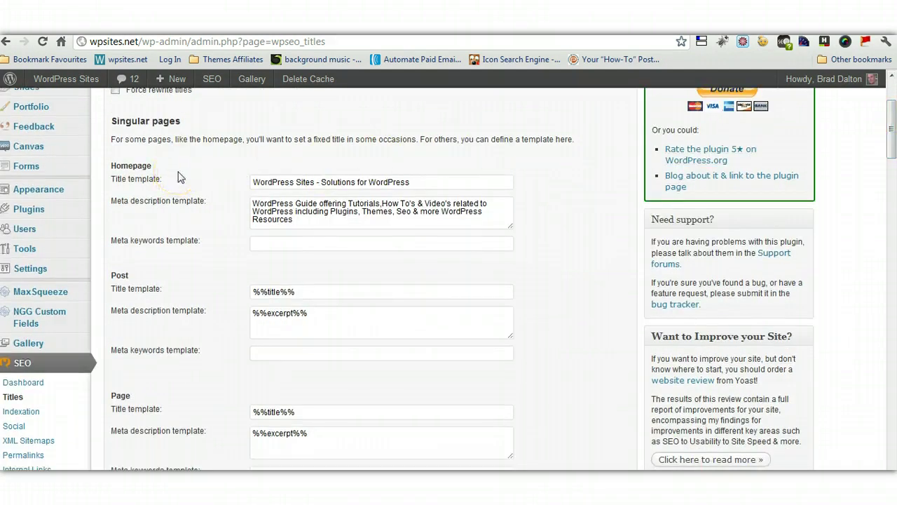
{"action": "left_click", "coordinate": [255, 182]}
{"action": "left_click", "coordinate": [305, 219]}
{"action": "left_click_drag", "start_coordinate": [305, 220], "coordinate": [247, 202]}
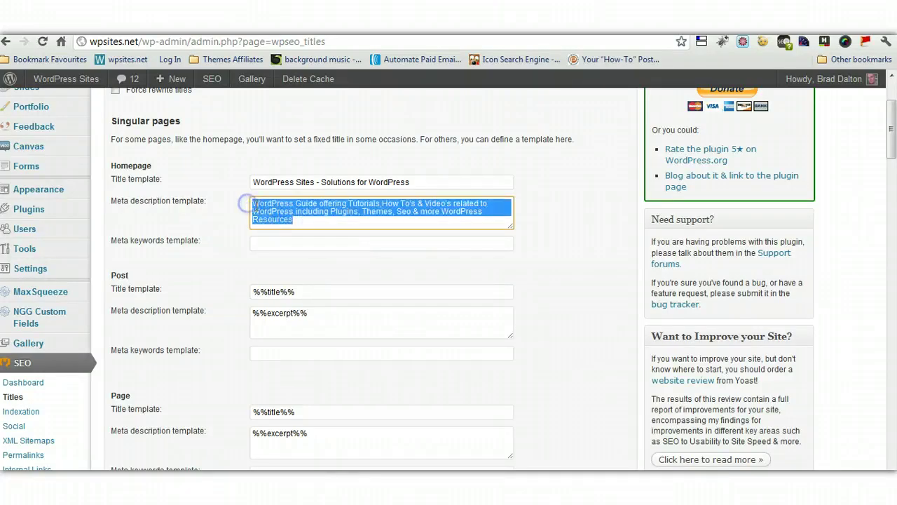
{"action": "left_click", "coordinate": [322, 223]}
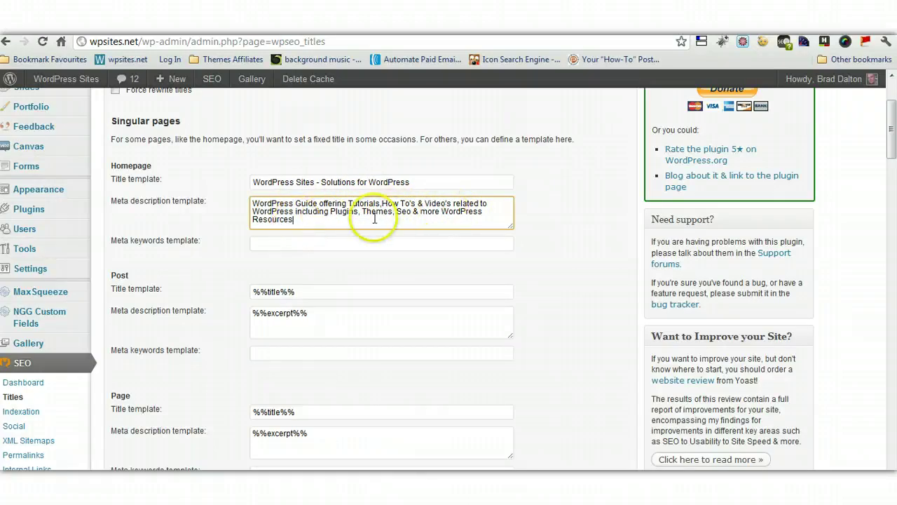
{"action": "left_click_drag", "start_coordinate": [316, 219], "coordinate": [245, 196]}
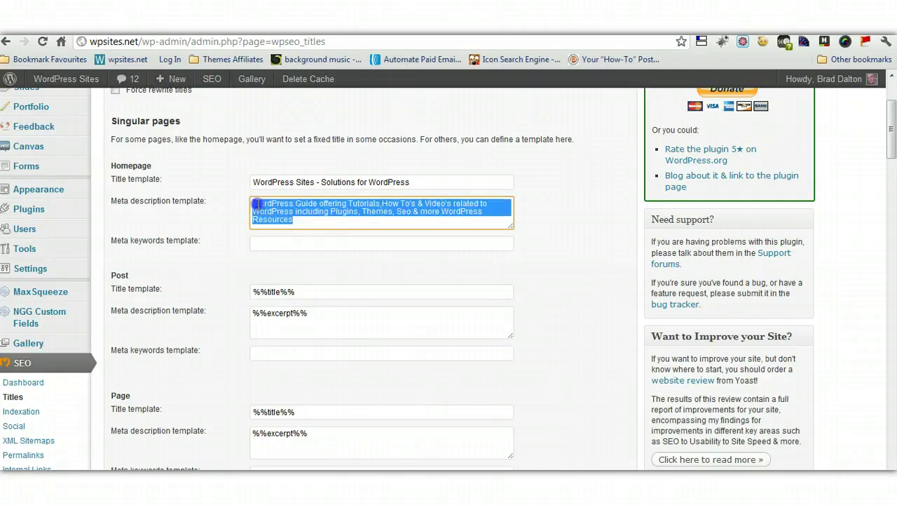
{"action": "left_click", "coordinate": [340, 222]}
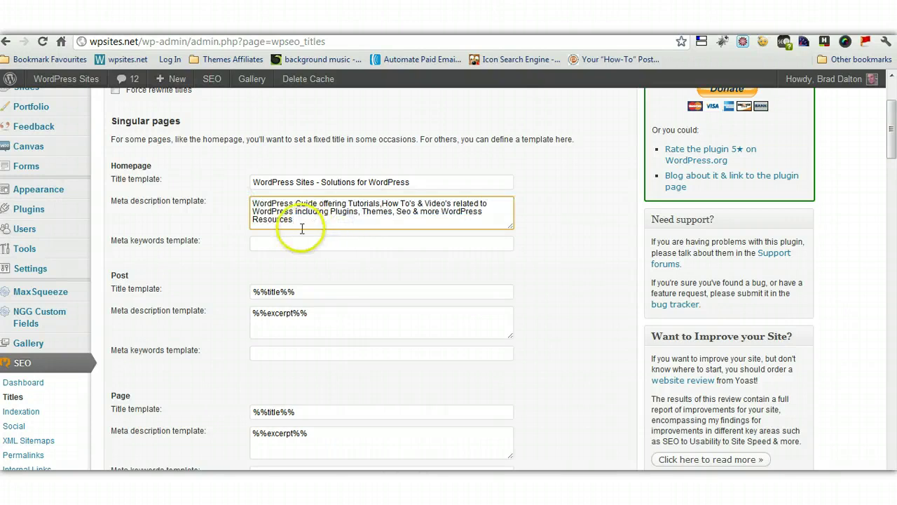
{"action": "left_click", "coordinate": [284, 243]}
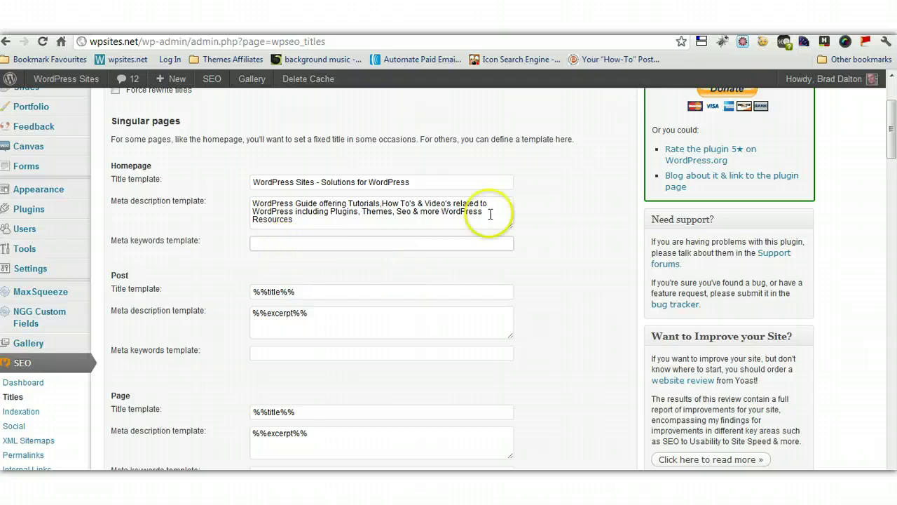
{"action": "left_click_drag", "start_coordinate": [893, 139], "coordinate": [893, 165]}
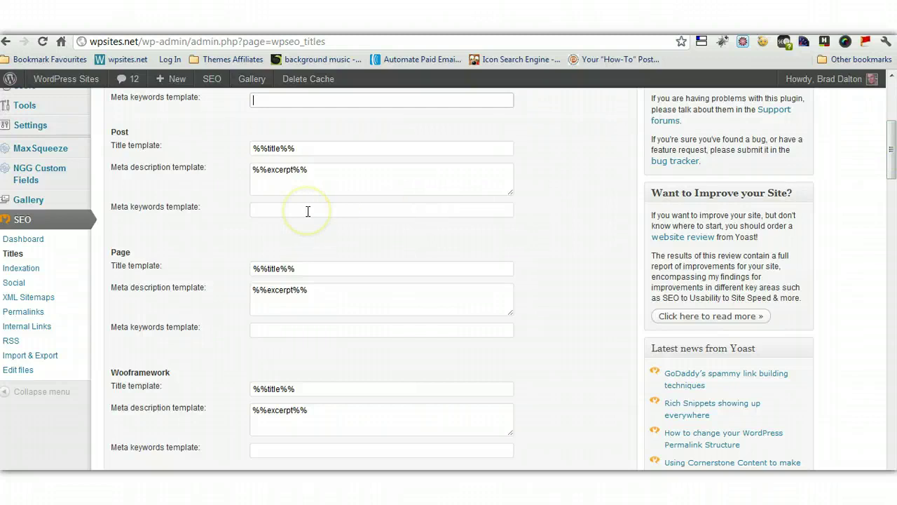
{"action": "mouse_move", "coordinate": [892, 154]}
{"action": "left_mouse_down"}
{"action": "mouse_move", "coordinate": [894, 437]}
{"action": "mouse_move", "coordinate": [875, 258]}
{"action": "mouse_move", "coordinate": [887, 125]}
{"action": "mouse_move", "coordinate": [892, 160]}
{"action": "left_mouse_up"}
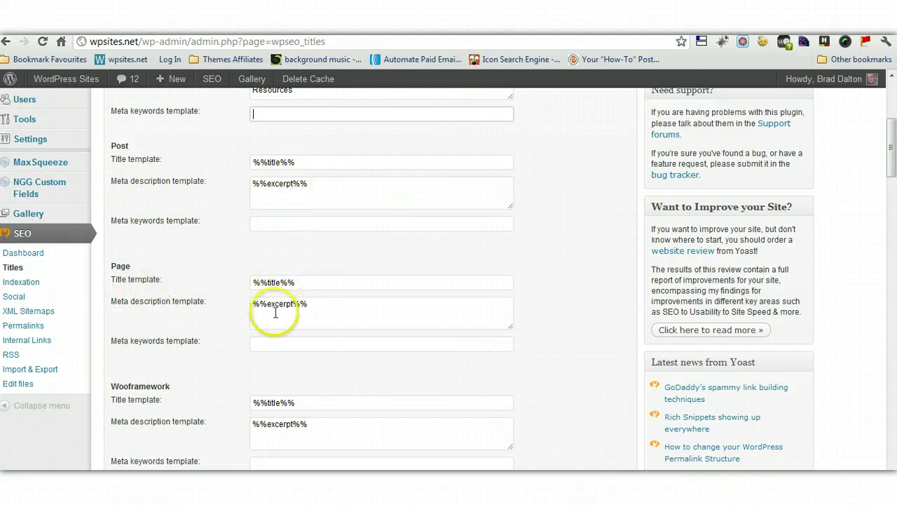
{"action": "left_click_drag", "start_coordinate": [891, 172], "coordinate": [893, 207]}
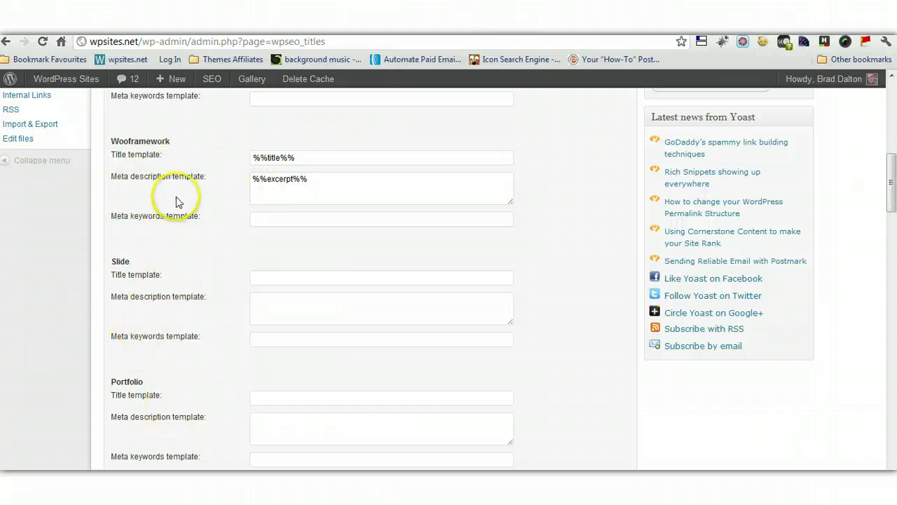
{"action": "triple_click", "coordinate": [160, 381]}
{"action": "left_click", "coordinate": [49, 335]}
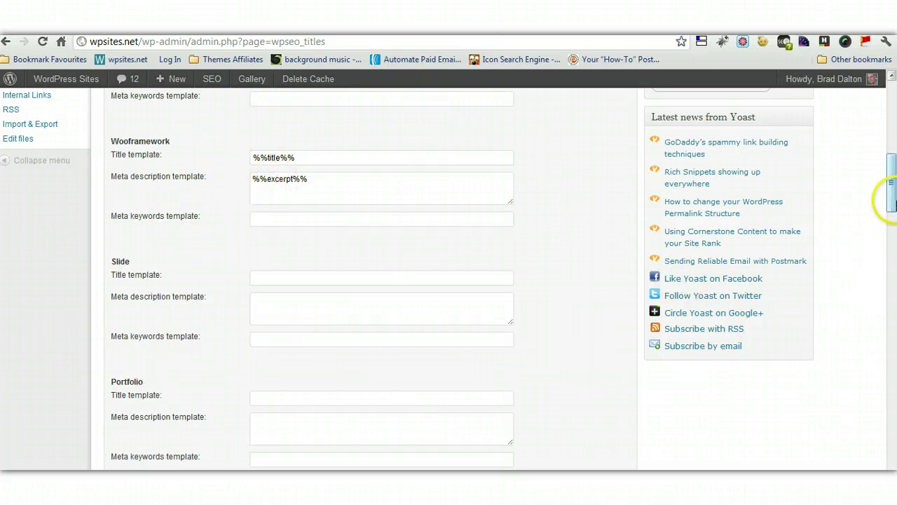
{"action": "left_click_drag", "start_coordinate": [894, 190], "coordinate": [893, 270]}
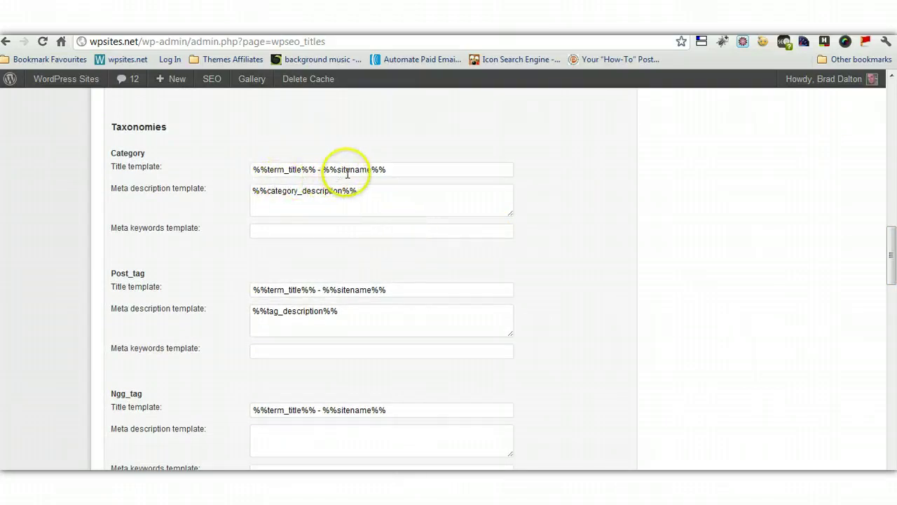
{"action": "left_click_drag", "start_coordinate": [894, 237], "coordinate": [893, 358]}
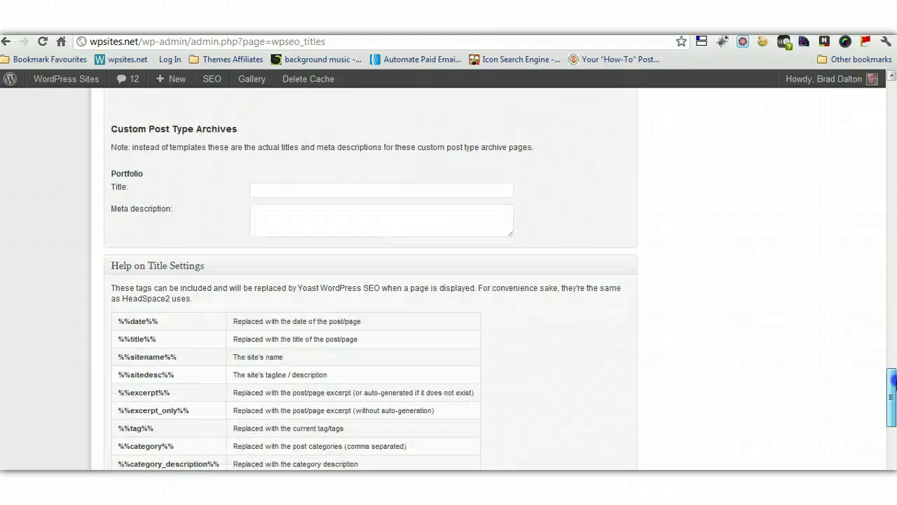
{"action": "scroll", "coordinate": [582, 367], "scroll_direction": "down", "scroll_amount": 5}
{"action": "left_click_drag", "start_coordinate": [886, 429], "coordinate": [892, 253]}
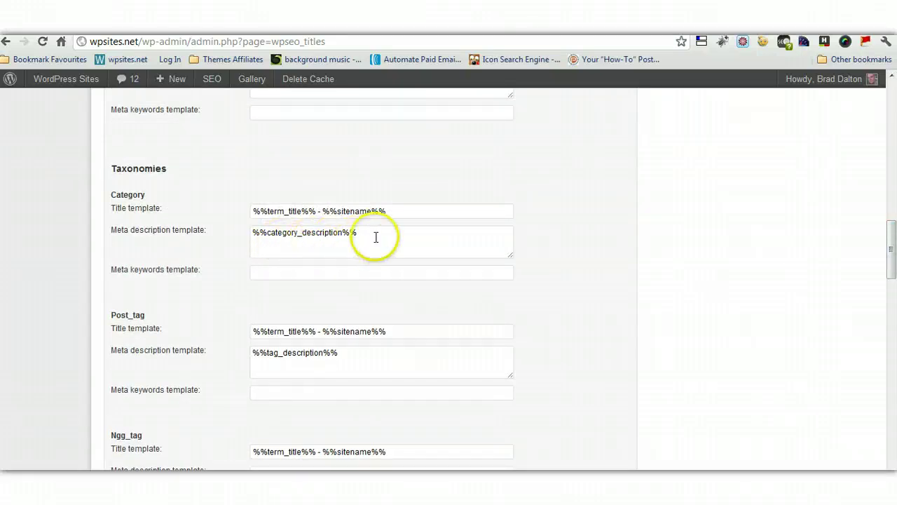
{"action": "left_click_drag", "start_coordinate": [892, 274], "coordinate": [892, 291]}
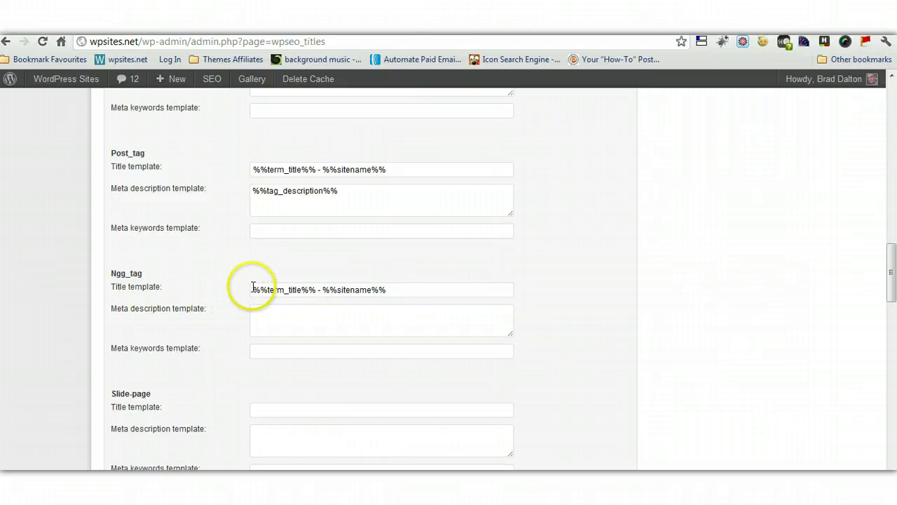
{"action": "left_click_drag", "start_coordinate": [891, 280], "coordinate": [892, 316]}
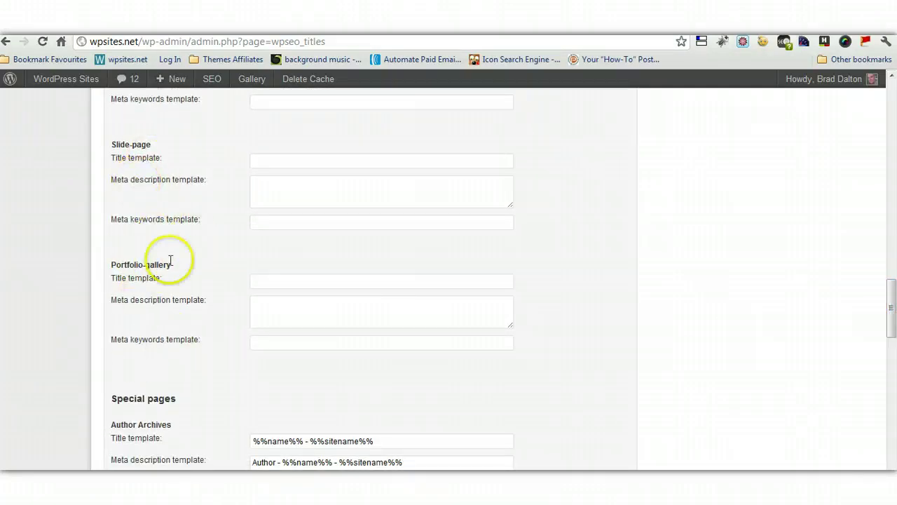
{"action": "left_click_drag", "start_coordinate": [888, 311], "coordinate": [893, 353]}
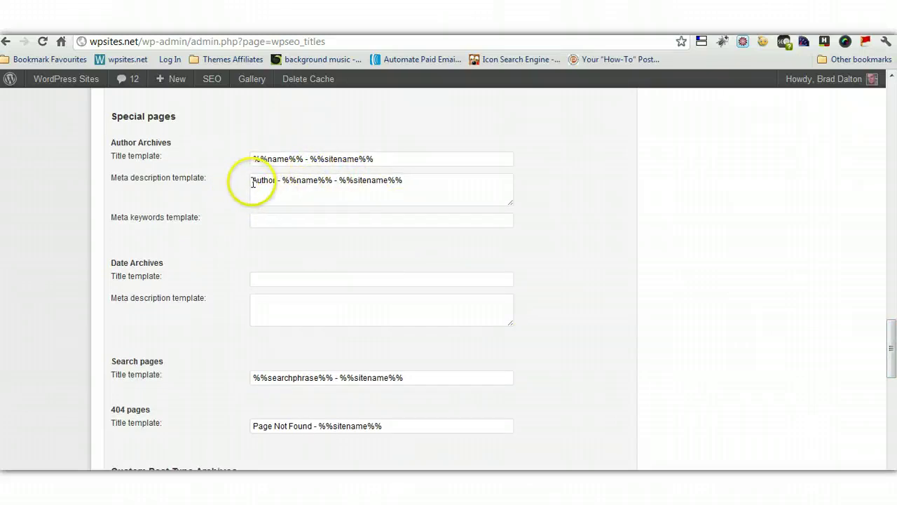
{"action": "left_click_drag", "start_coordinate": [253, 180], "coordinate": [408, 180]}
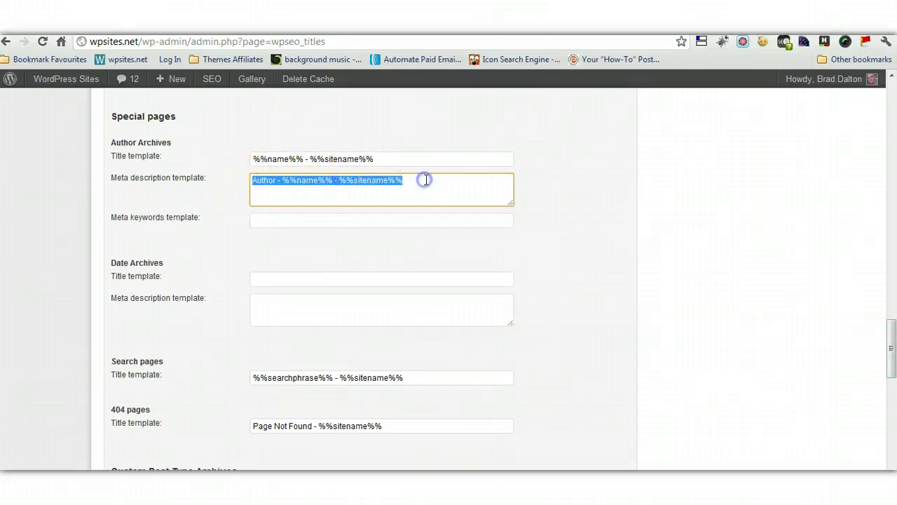
{"action": "left_click", "coordinate": [425, 180]}
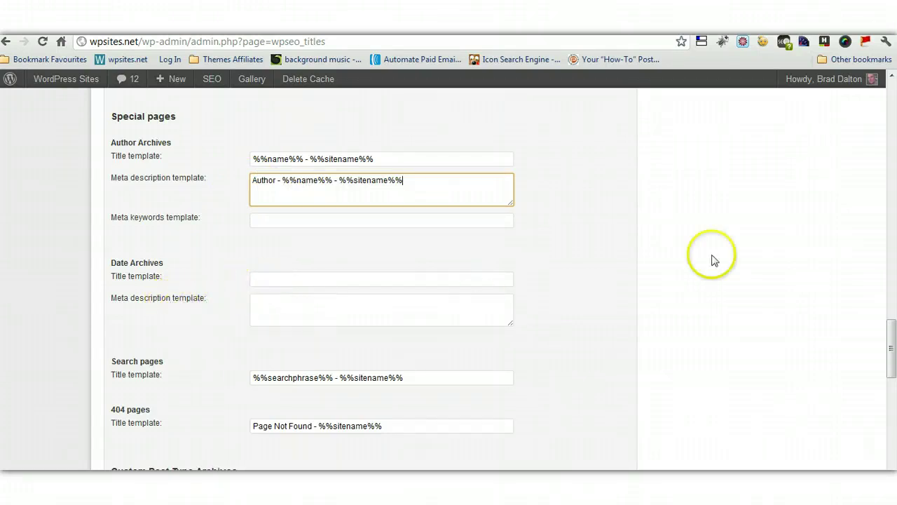
{"action": "scroll", "coordinate": [892, 345], "scroll_direction": "down", "scroll_amount": 3}
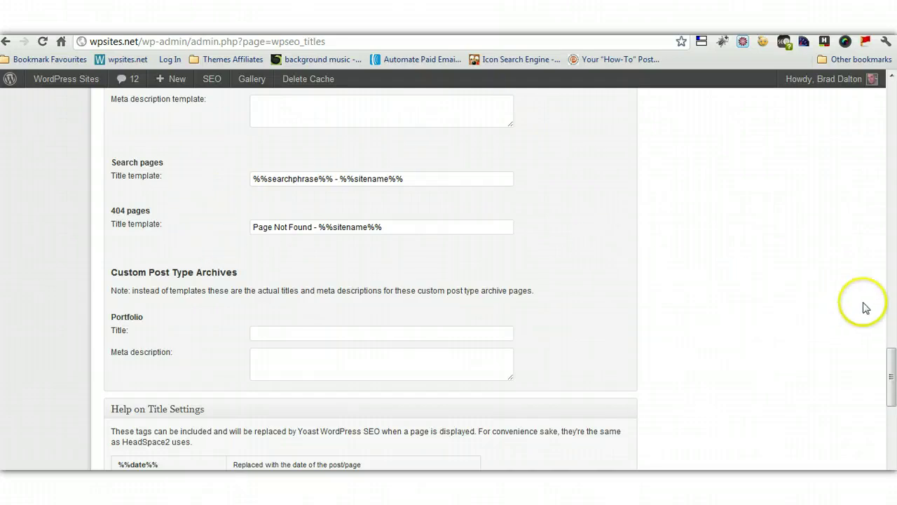
{"action": "left_click_drag", "start_coordinate": [891, 375], "coordinate": [891, 376]}
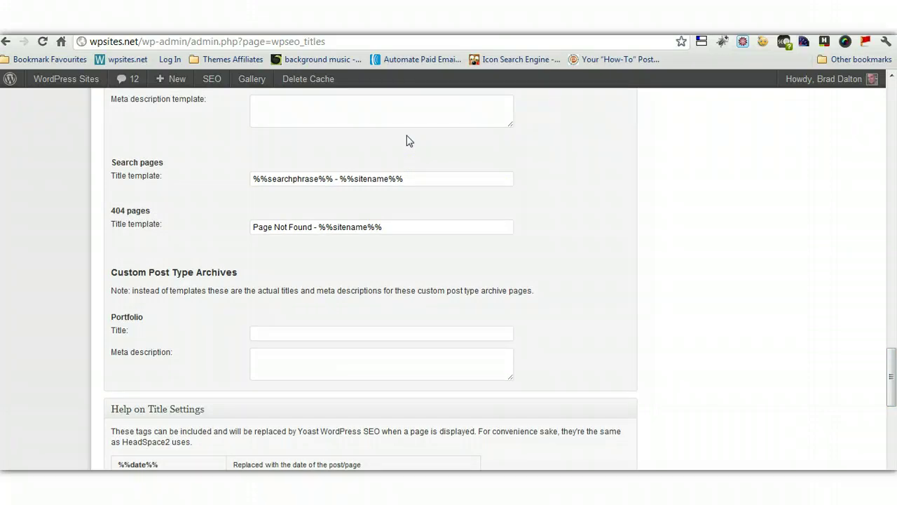
{"action": "left_click", "coordinate": [891, 378]}
{"action": "left_click_drag", "start_coordinate": [891, 379], "coordinate": [891, 150]}
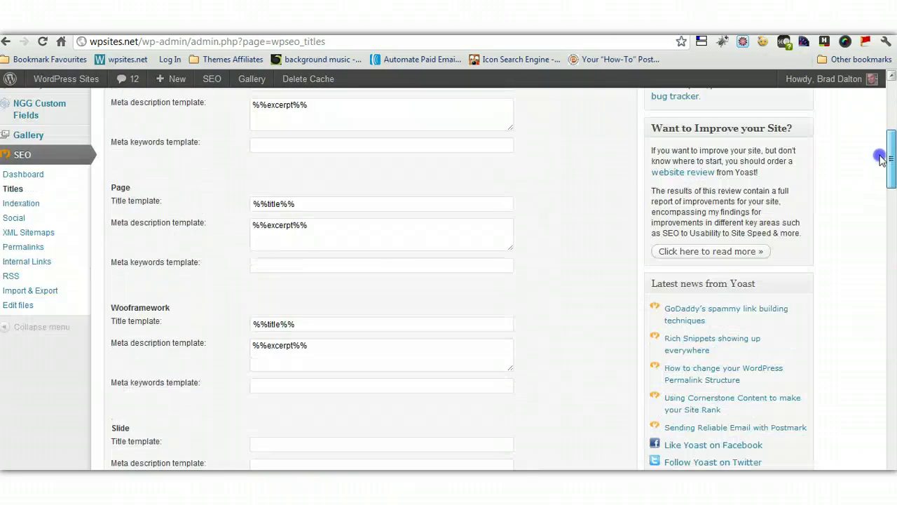
Open SEO > Indexation and scroll through the Indexation Rules and Archive Settings.
{"action": "left_click", "coordinate": [31, 204]}
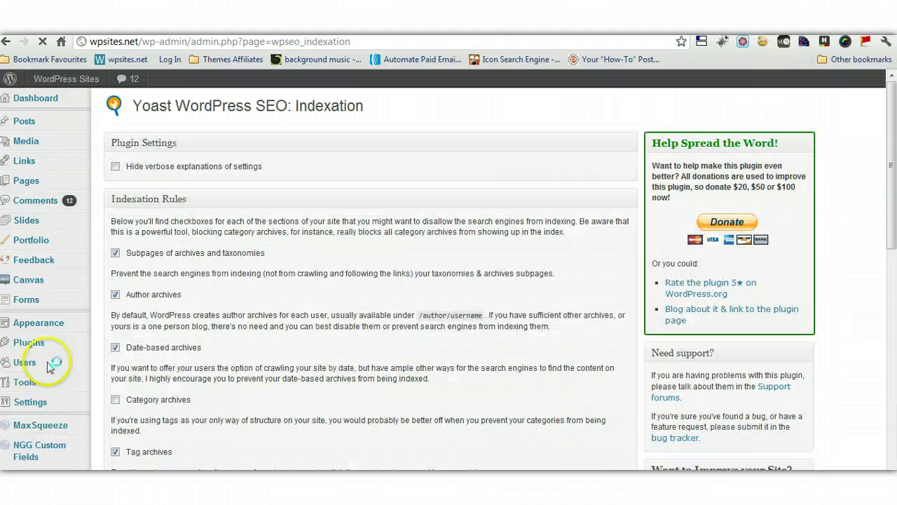
{"action": "mouse_move", "coordinate": [50, 367]}
{"action": "left_click_drag", "start_coordinate": [893, 148], "coordinate": [894, 176]}
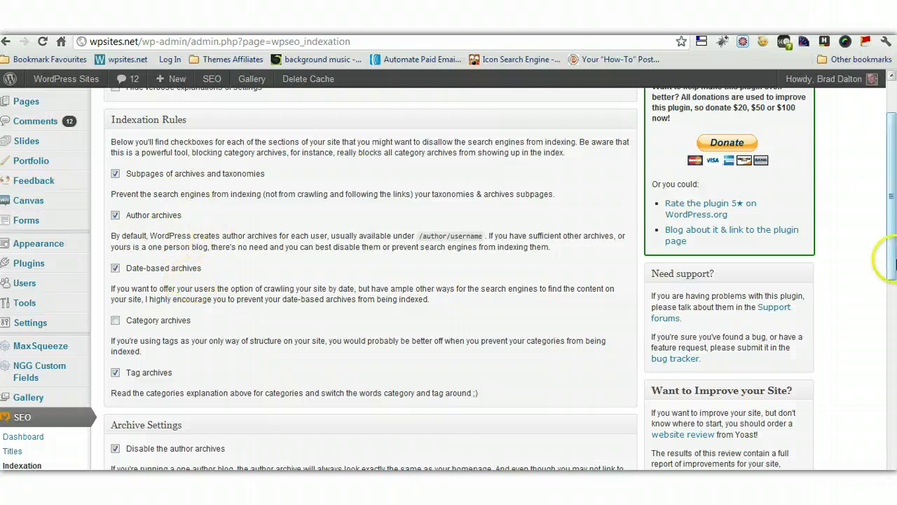
{"action": "left_click_drag", "start_coordinate": [891, 210], "coordinate": [892, 246]}
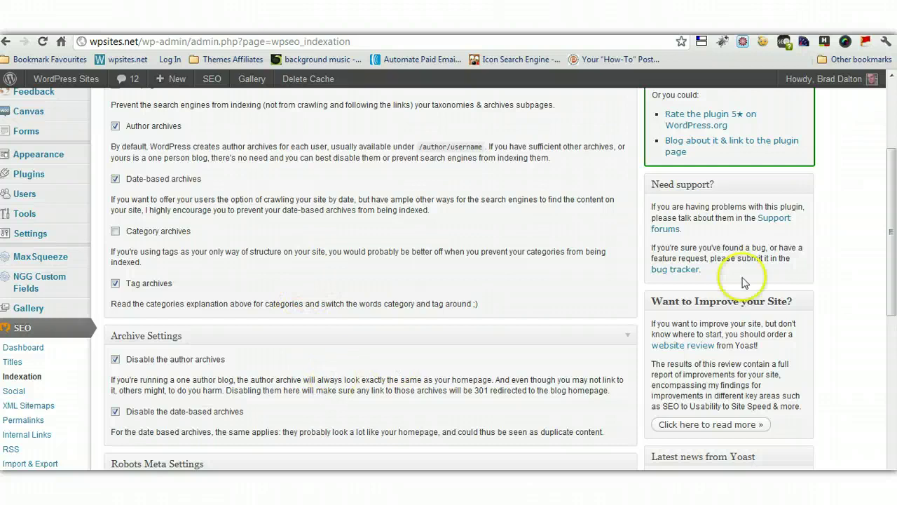
{"action": "left_click_drag", "start_coordinate": [892, 232], "coordinate": [892, 270]}
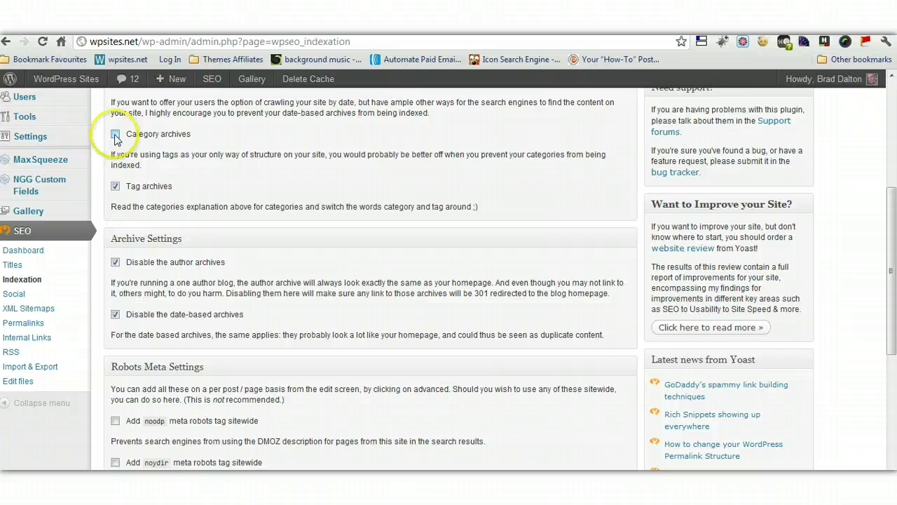
{"action": "left_click_drag", "start_coordinate": [892, 269], "coordinate": [892, 310]}
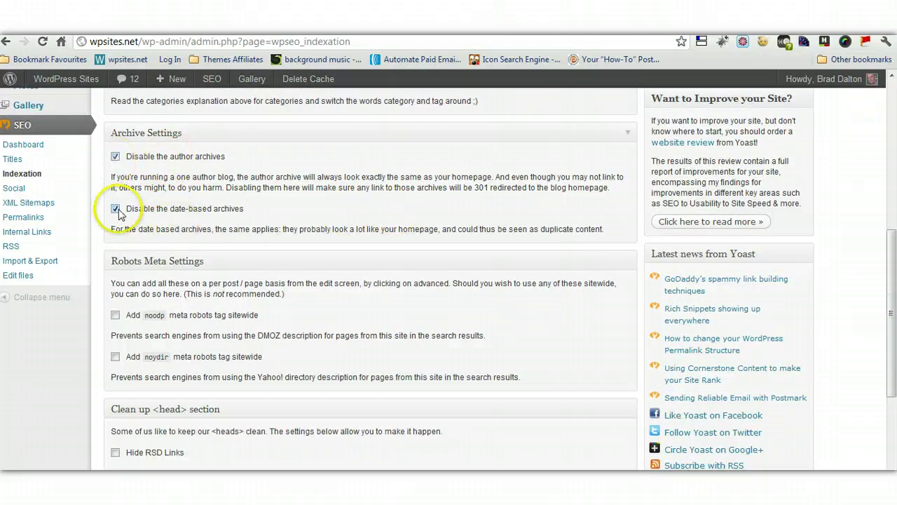
{"action": "left_click_drag", "start_coordinate": [894, 274], "coordinate": [895, 321]}
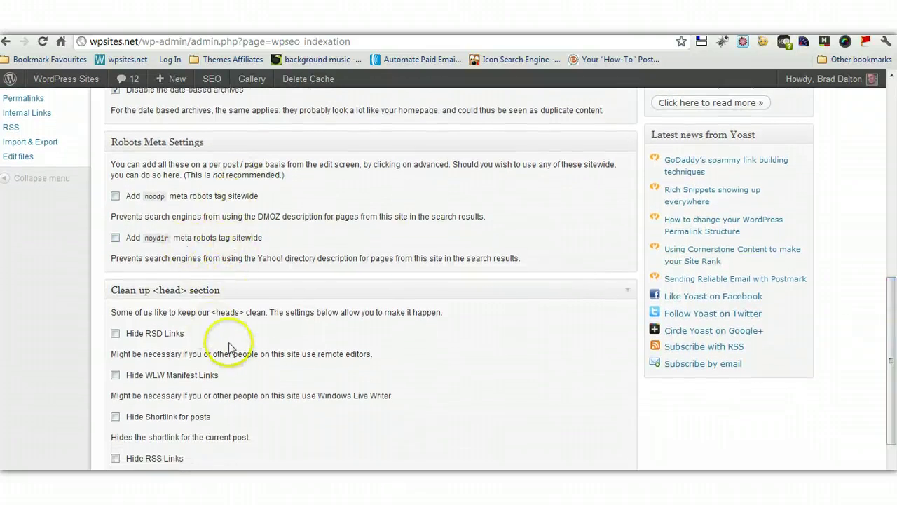
{"action": "left_click_drag", "start_coordinate": [892, 302], "coordinate": [895, 260]}
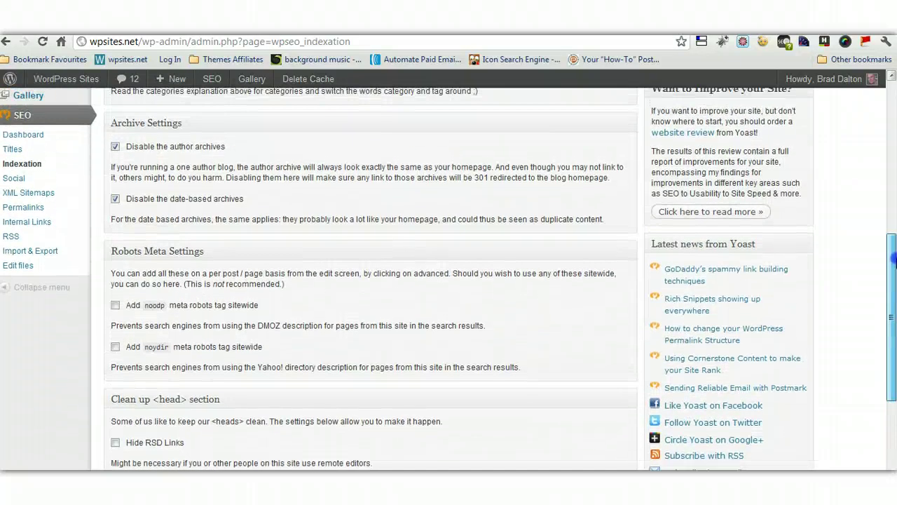
Open the Yoast Social settings and keep no Facebook page selected as admin.
{"action": "left_click", "coordinate": [13, 179]}
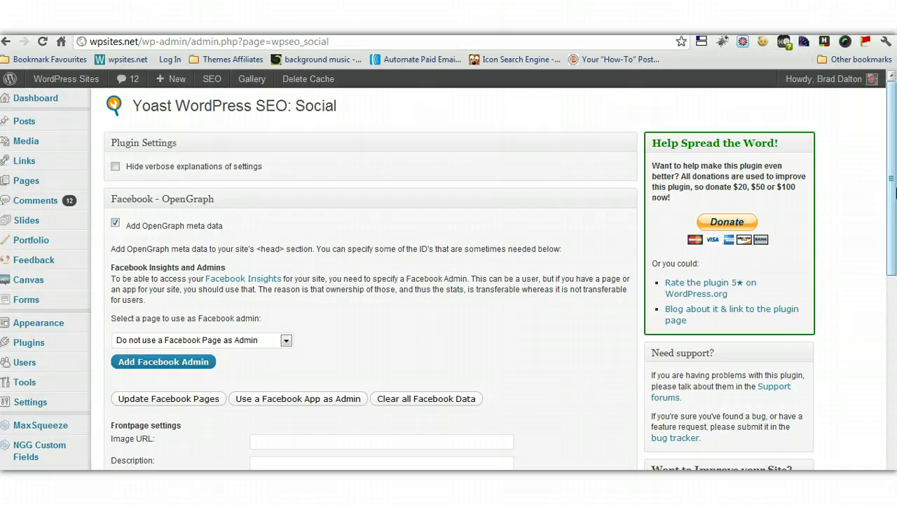
{"action": "left_click_drag", "start_coordinate": [894, 202], "coordinate": [894, 222]}
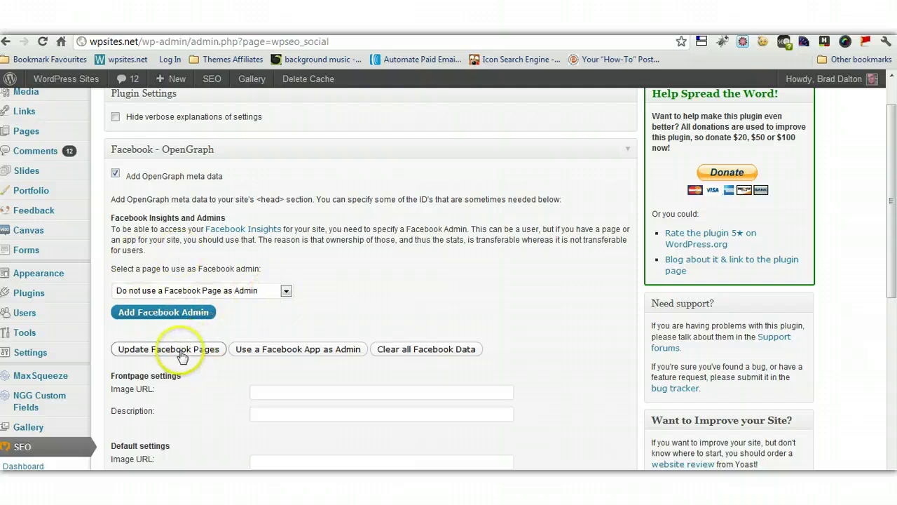
{"action": "left_click", "coordinate": [286, 291]}
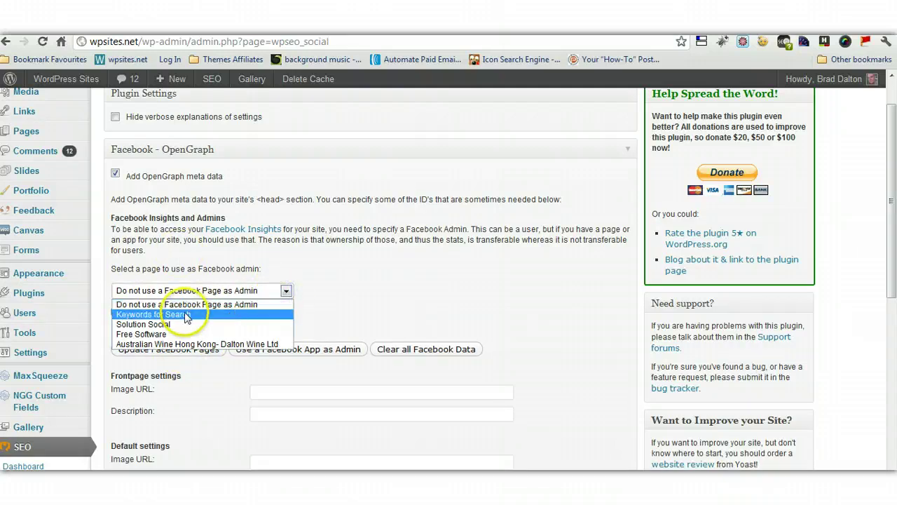
{"action": "left_click", "coordinate": [368, 298]}
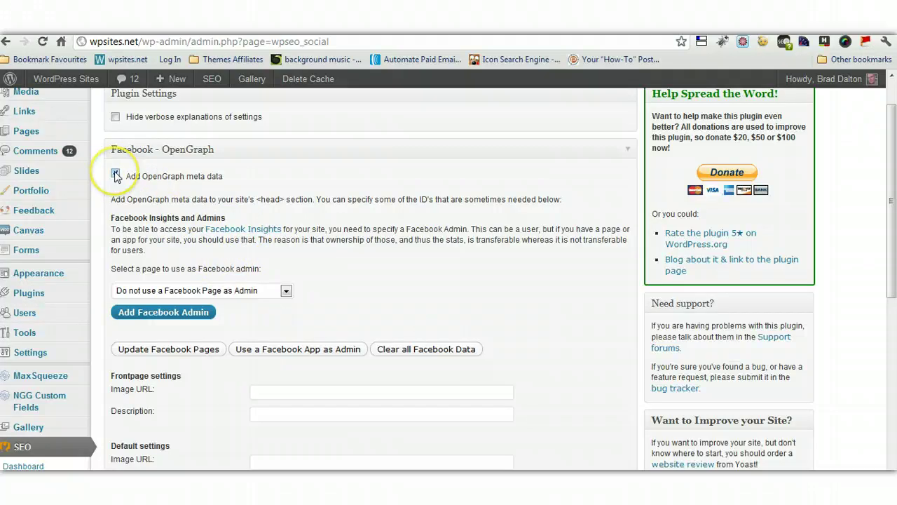
{"action": "left_click", "coordinate": [286, 291]}
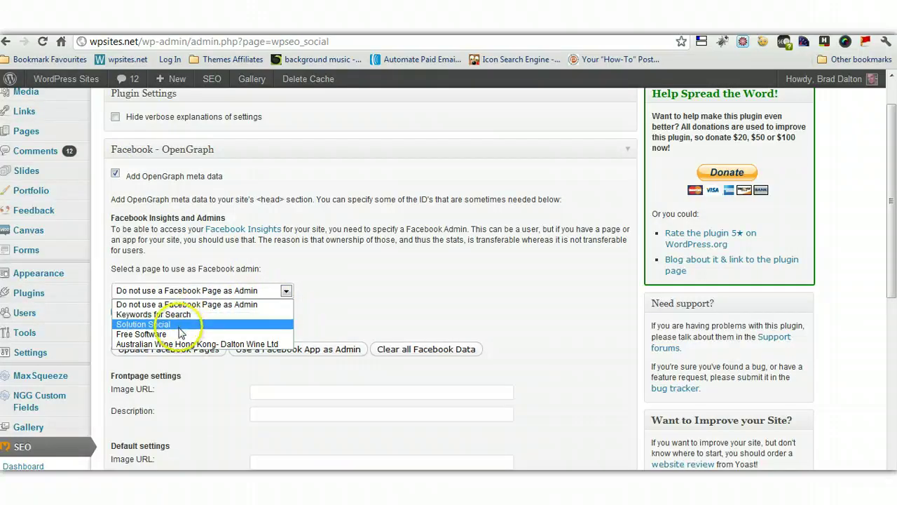
{"action": "left_click", "coordinate": [374, 275]}
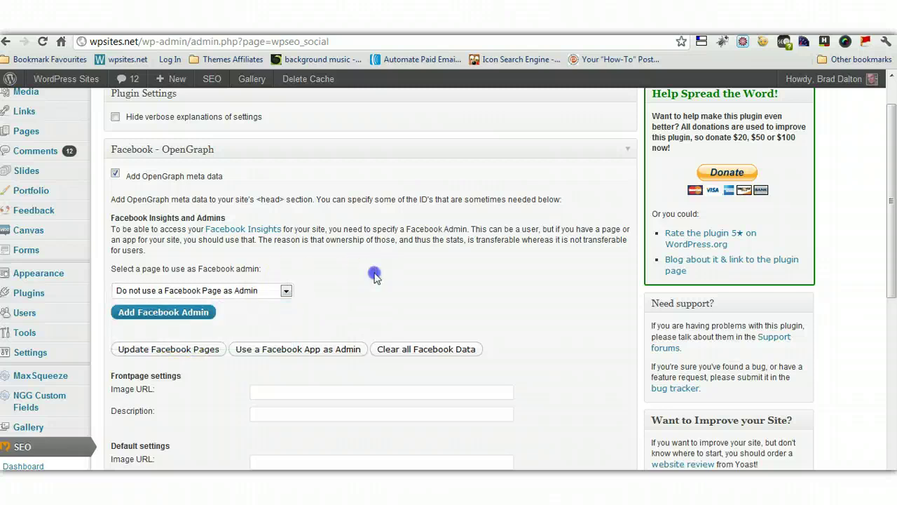
Scroll down and open SEO > XML Sitemaps, with Yahoo and Ask.com pinging checked.
{"action": "left_click_drag", "start_coordinate": [890, 232], "coordinate": [894, 261]}
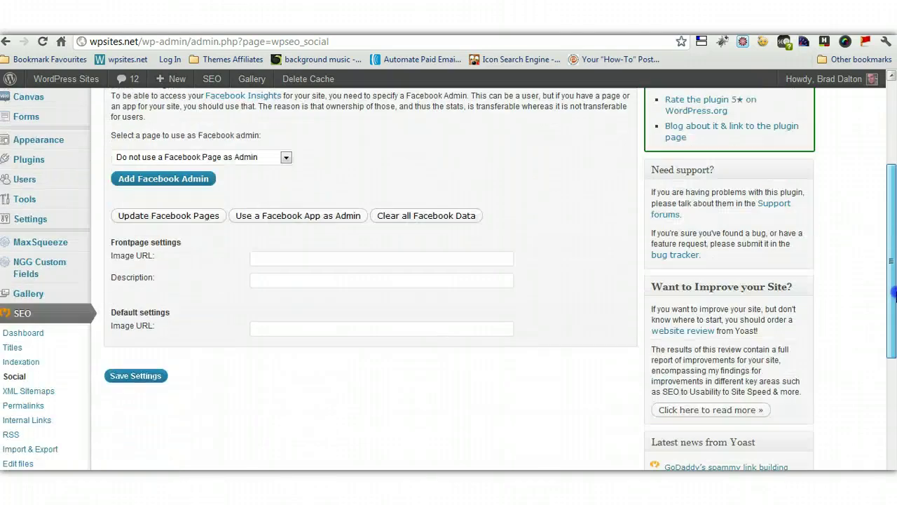
{"action": "scroll", "coordinate": [894, 309], "scroll_direction": "down", "scroll_amount": 1}
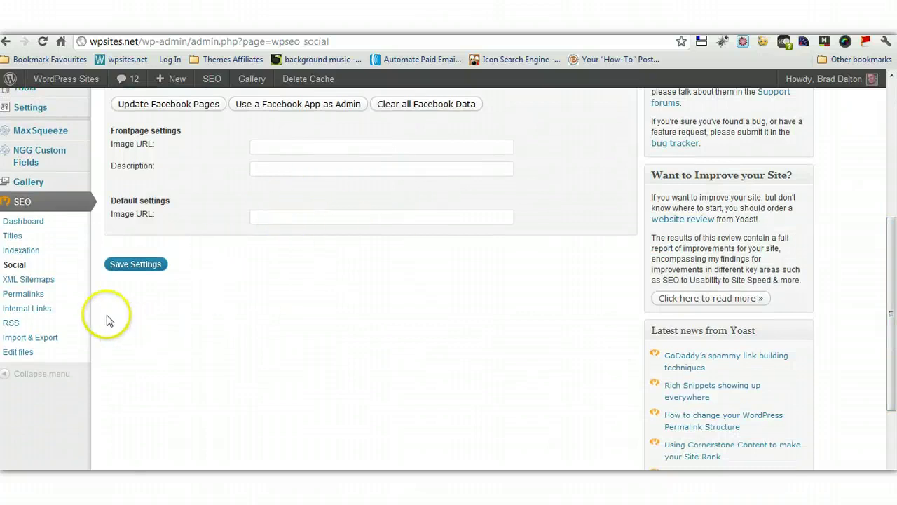
{"action": "left_click", "coordinate": [29, 281]}
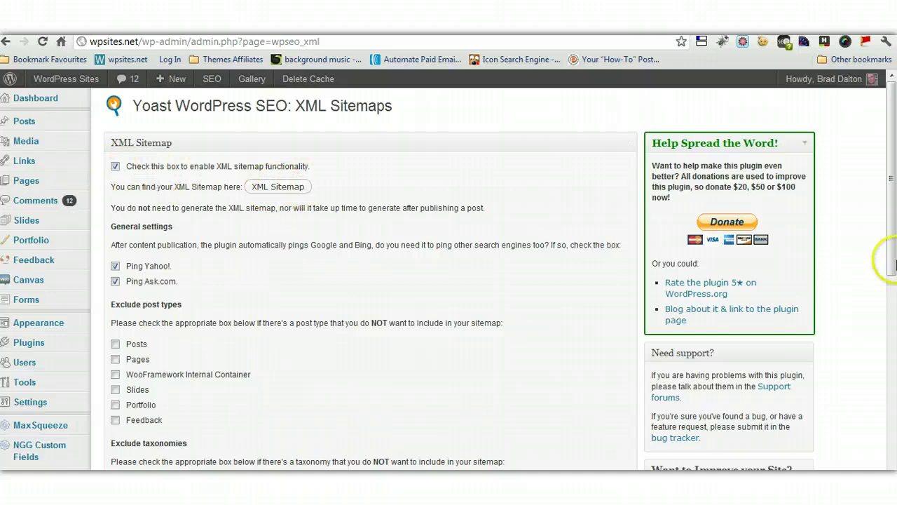
Scroll through the XML Sitemaps options (Yahoo and Ask pinged, Tags excluded), then open Permalinks.
{"action": "left_click_drag", "start_coordinate": [894, 219], "coordinate": [895, 275]}
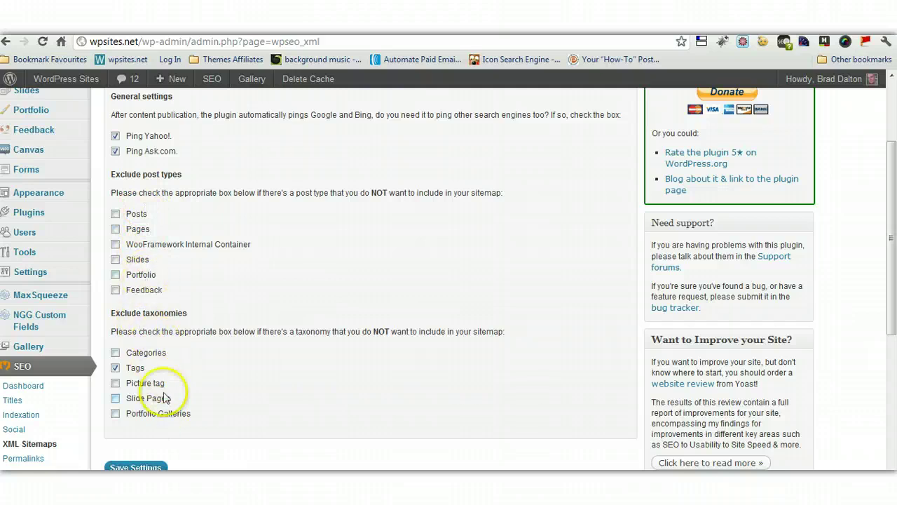
{"action": "left_click_drag", "start_coordinate": [891, 226], "coordinate": [832, 321]}
{"action": "left_click", "coordinate": [37, 233]}
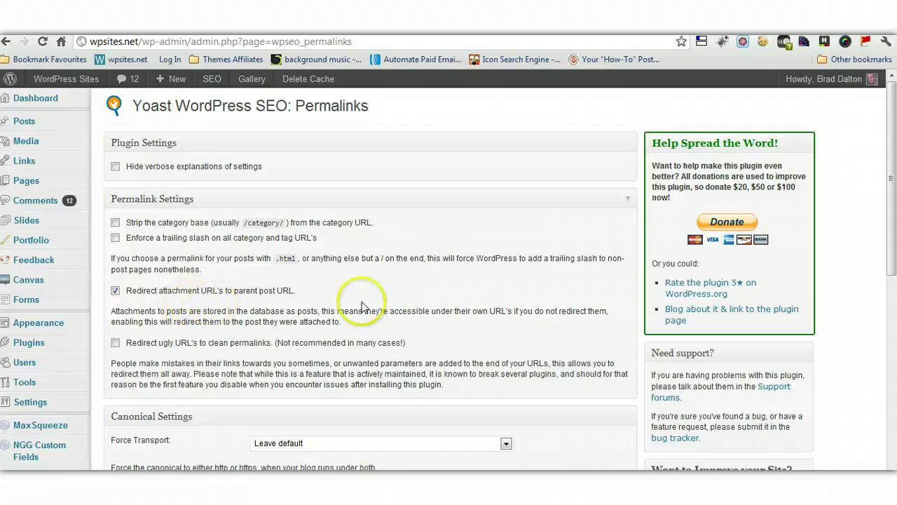
Scroll down to Canonical Settings on Permalinks, then open SEO > Internal Links.
{"action": "left_click_drag", "start_coordinate": [893, 202], "coordinate": [892, 340]}
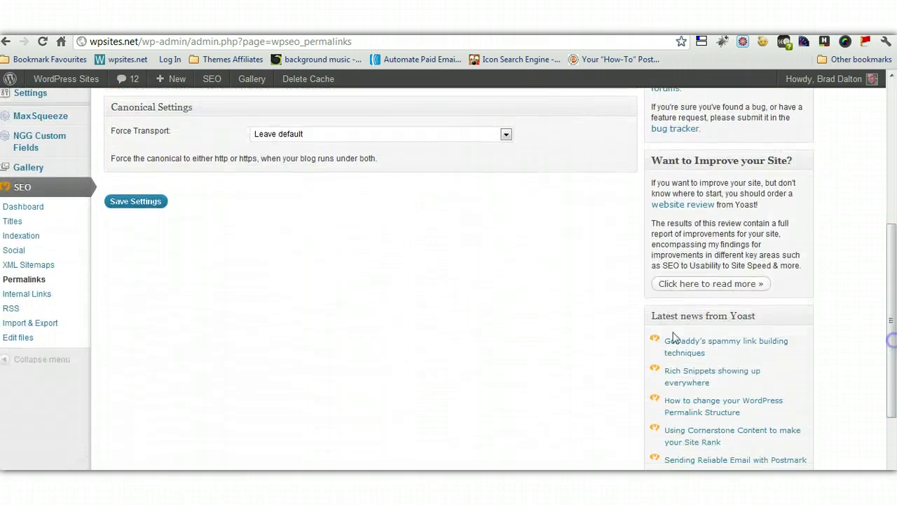
{"action": "left_click", "coordinate": [46, 294]}
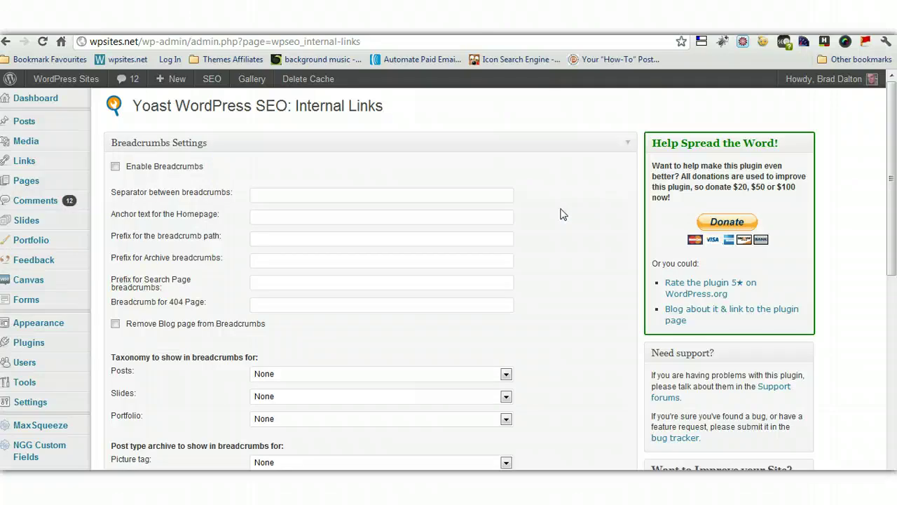
Scroll through Breadcrumbs Settings and the theme snippet, then open SEO > RSS.
{"action": "left_click_drag", "start_coordinate": [893, 177], "coordinate": [893, 313]}
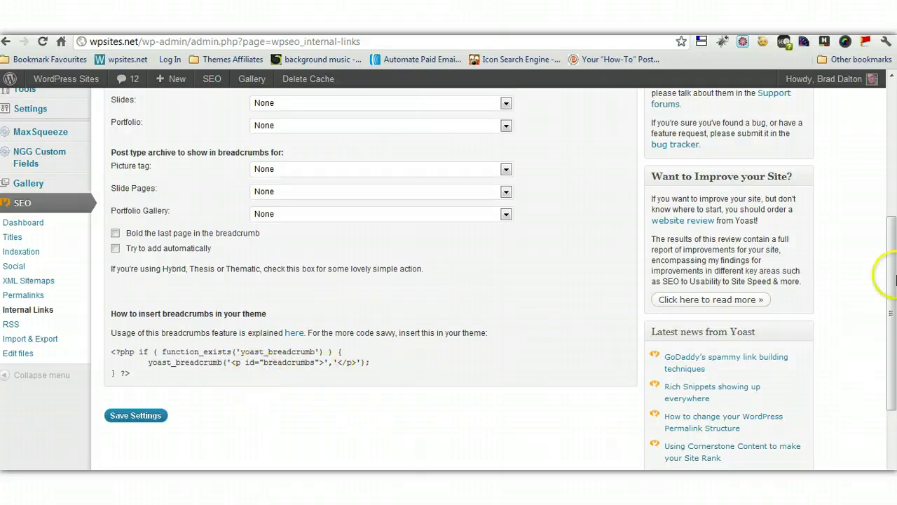
{"action": "left_click_drag", "start_coordinate": [891, 280], "coordinate": [894, 206]}
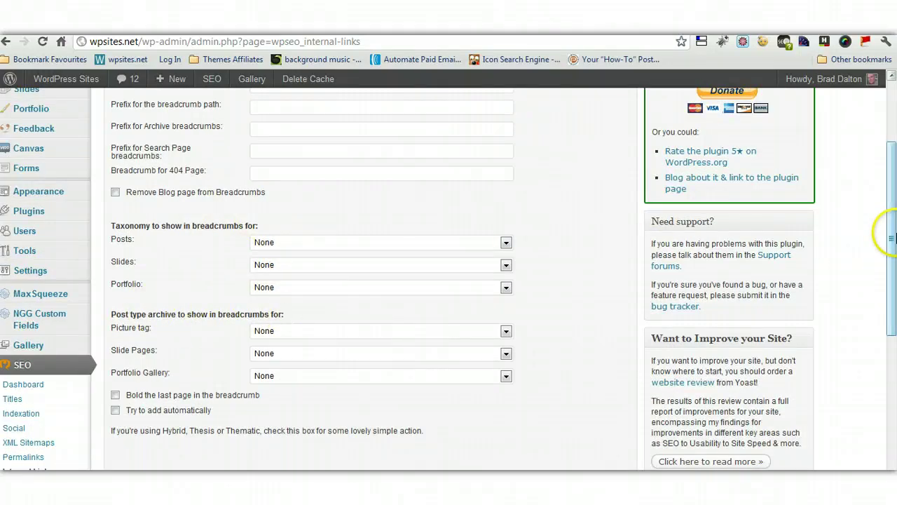
{"action": "left_click_drag", "start_coordinate": [892, 236], "coordinate": [893, 324]}
{"action": "left_click", "coordinate": [10, 285]}
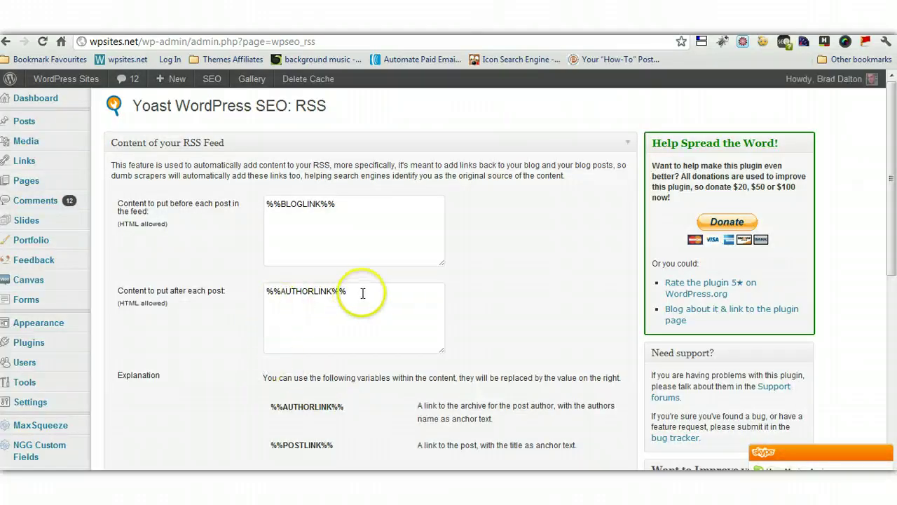
Review the RSS content (%%BLOGLINK%% before, %%AUTHORLINK%% after) and variables, then open Import & Export.
{"action": "left_click_drag", "start_coordinate": [892, 199], "coordinate": [892, 298]}
{"action": "left_click_drag", "start_coordinate": [365, 293], "coordinate": [288, 208]}
{"action": "left_click", "coordinate": [286, 209]}
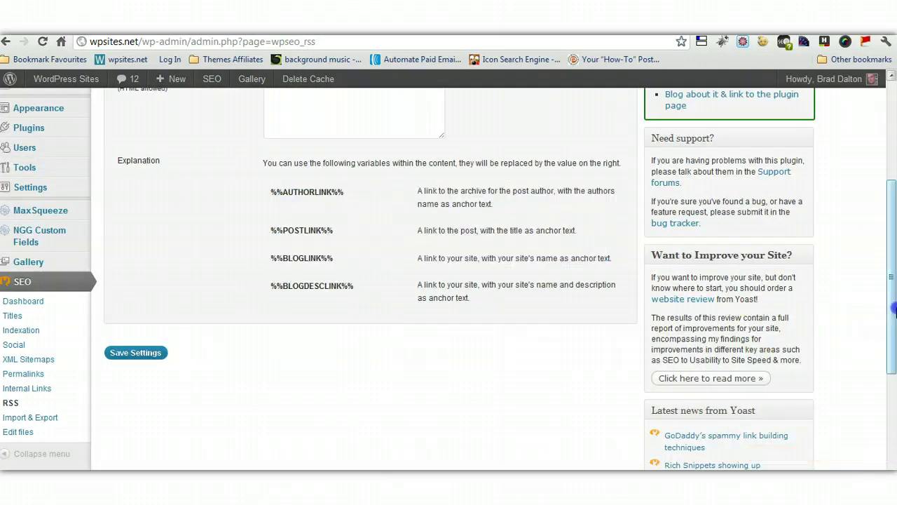
{"action": "left_click_drag", "start_coordinate": [892, 316], "coordinate": [890, 218]}
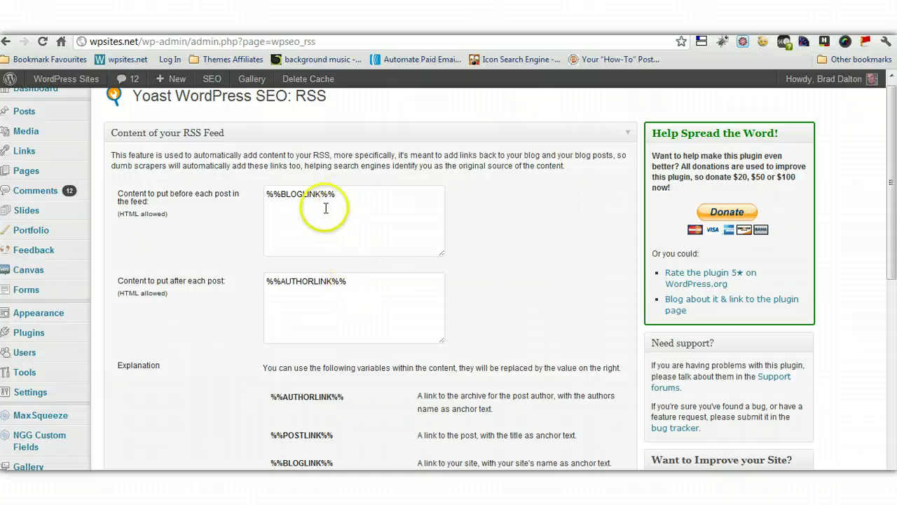
{"action": "scroll", "coordinate": [887, 210], "scroll_direction": "down", "scroll_amount": 2}
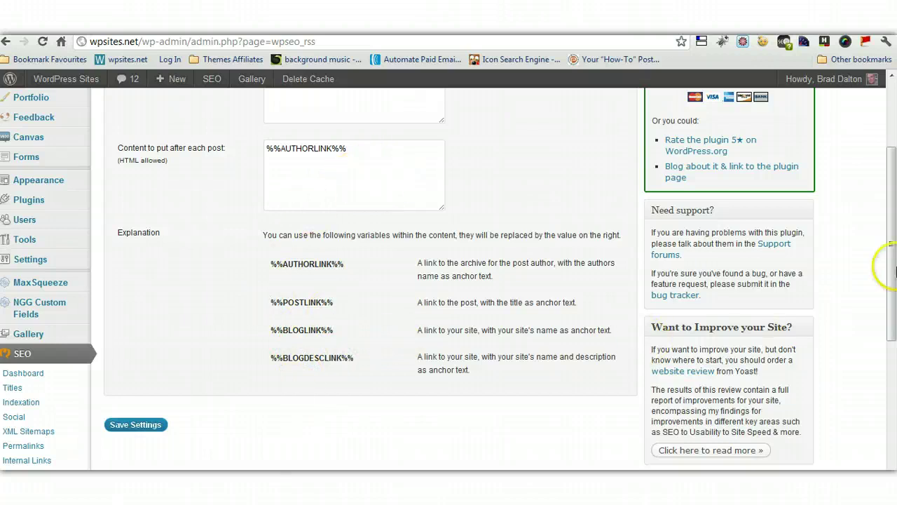
{"action": "scroll", "coordinate": [883, 240], "scroll_direction": "down", "scroll_amount": 3}
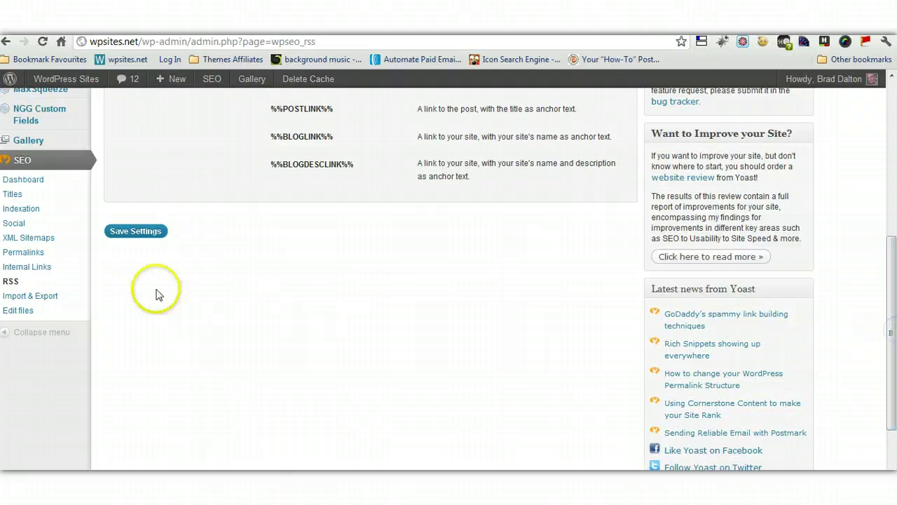
{"action": "left_click", "coordinate": [44, 293]}
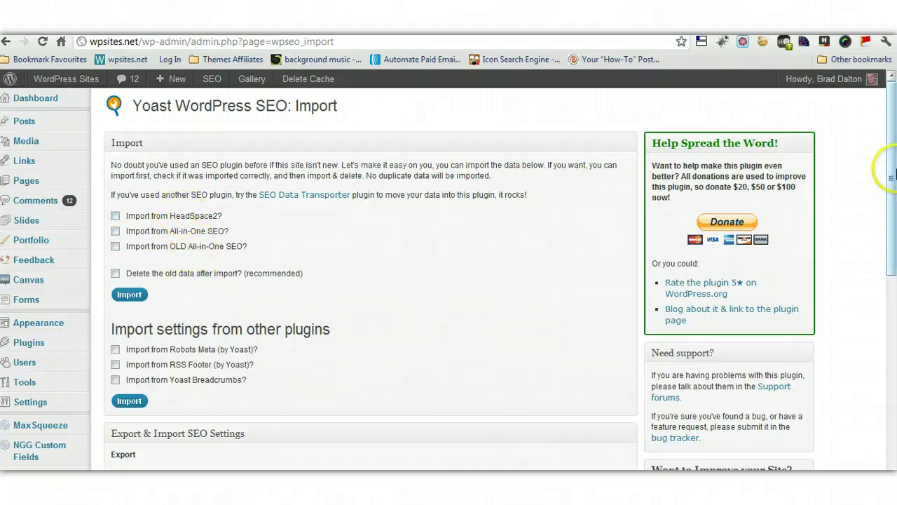
Review Yoast's options for importing from other SEO plugins and exporting settings, then go to SEO > Edit files.
{"action": "left_click_drag", "start_coordinate": [890, 172], "coordinate": [890, 193]}
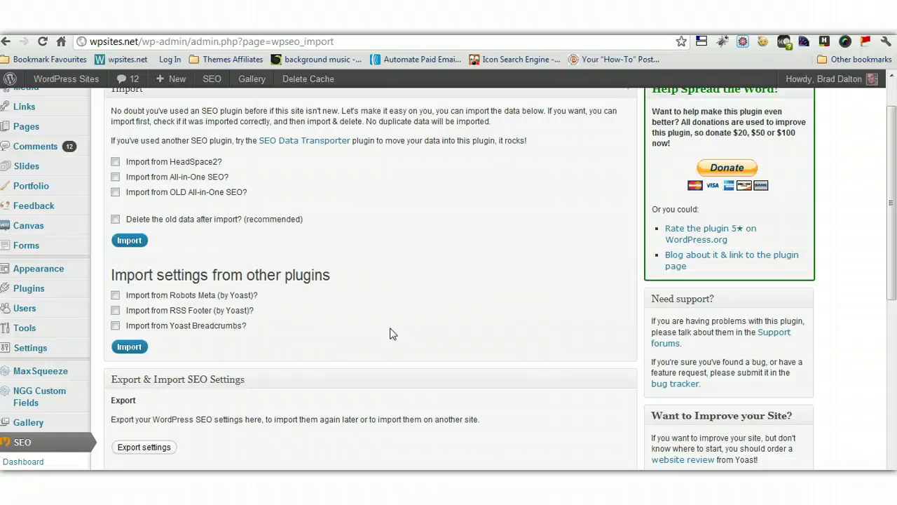
{"action": "left_click_drag", "start_coordinate": [892, 200], "coordinate": [893, 278]}
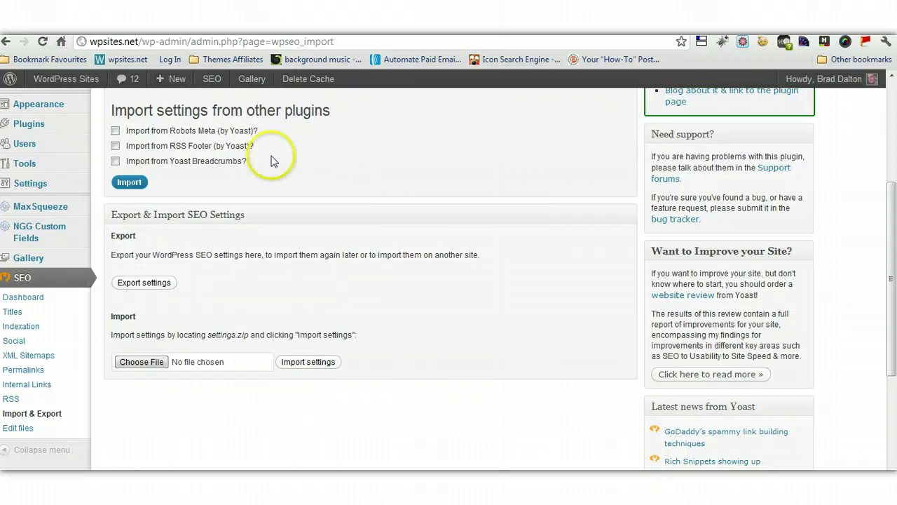
{"action": "left_click_drag", "start_coordinate": [890, 208], "coordinate": [891, 144]}
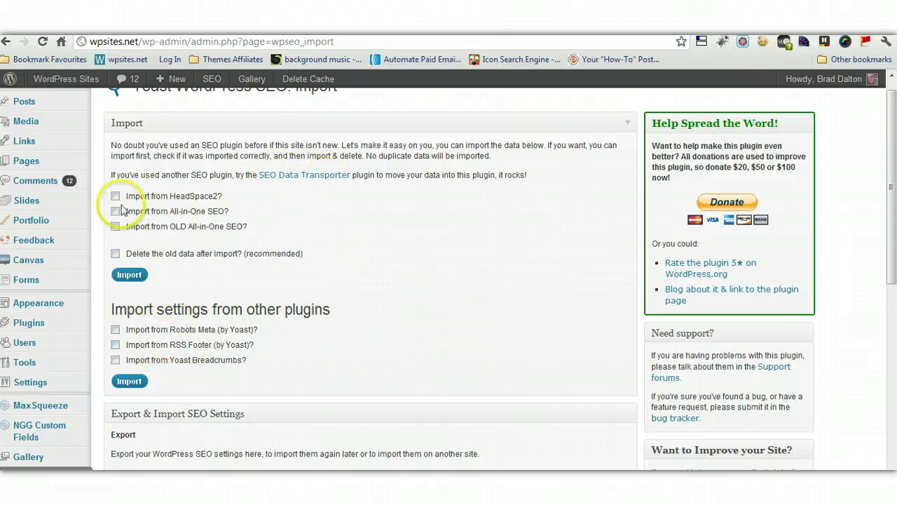
{"action": "left_click_drag", "start_coordinate": [889, 149], "coordinate": [894, 309]}
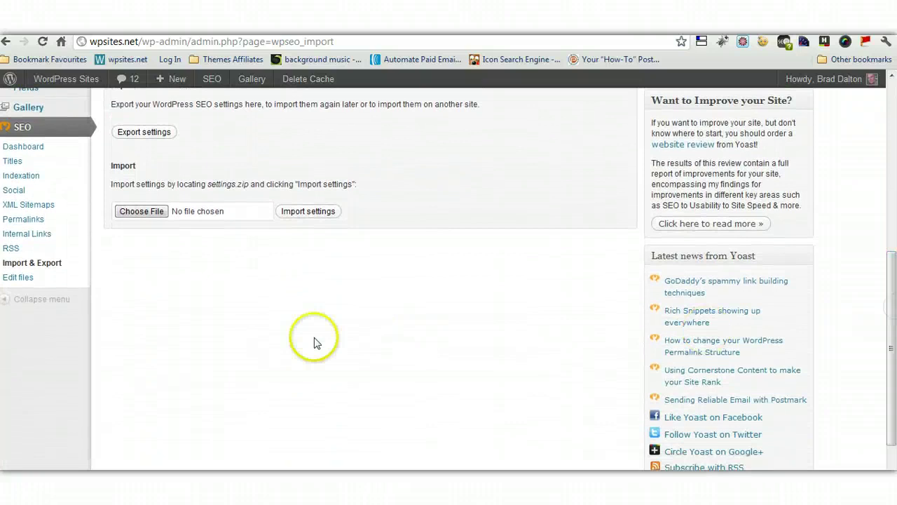
{"action": "left_click", "coordinate": [11, 279]}
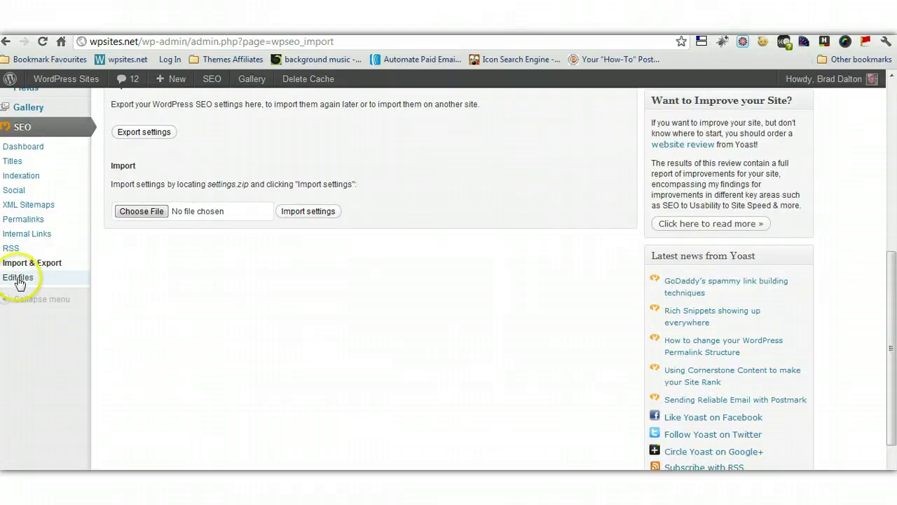
View the site's .htaccess contents, then reach the WordPress SEO box on the 'BackupWordPress Plugin Review' post.
{"action": "left_click", "coordinate": [19, 279]}
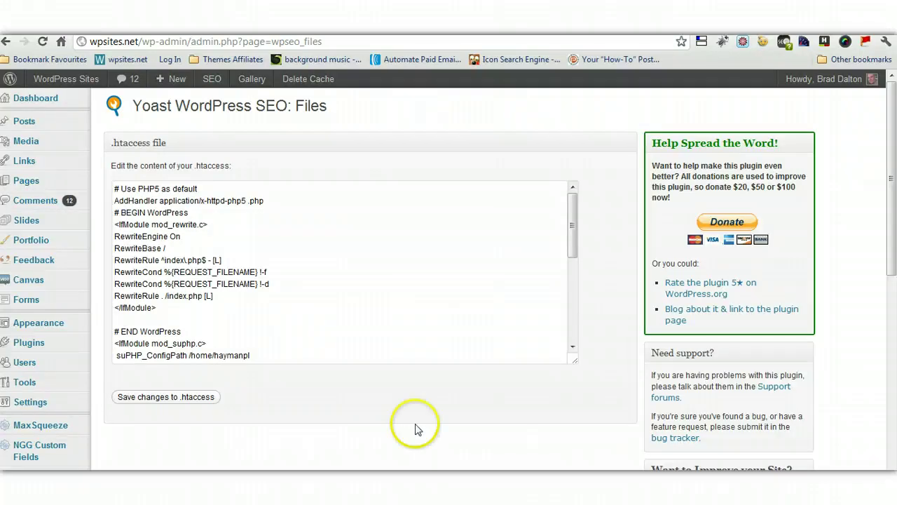
{"action": "mouse_move", "coordinate": [569, 203]}
{"action": "left_mouse_down"}
{"action": "mouse_move", "coordinate": [571, 290]}
{"action": "mouse_move", "coordinate": [578, 182]}
{"action": "mouse_move", "coordinate": [580, 199]}
{"action": "left_mouse_up"}
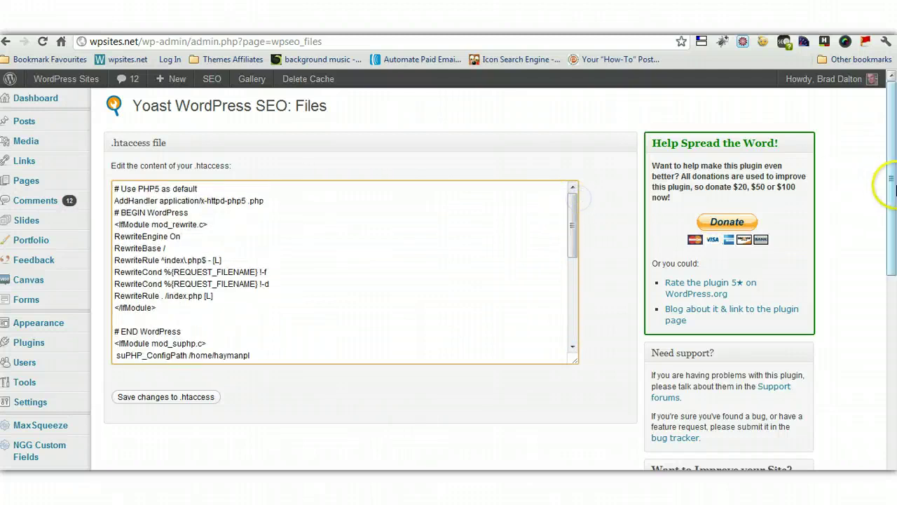
{"action": "mouse_move", "coordinate": [891, 180]}
{"action": "left_mouse_down"}
{"action": "mouse_move", "coordinate": [891, 203]}
{"action": "mouse_move", "coordinate": [891, 192]}
{"action": "left_mouse_up"}
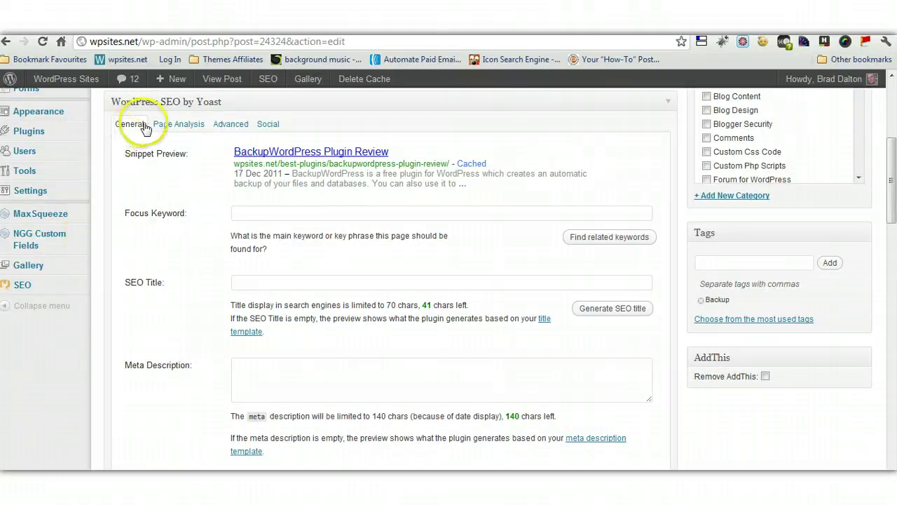
{"action": "left_click", "coordinate": [228, 124]}
{"action": "left_click", "coordinate": [249, 457]}
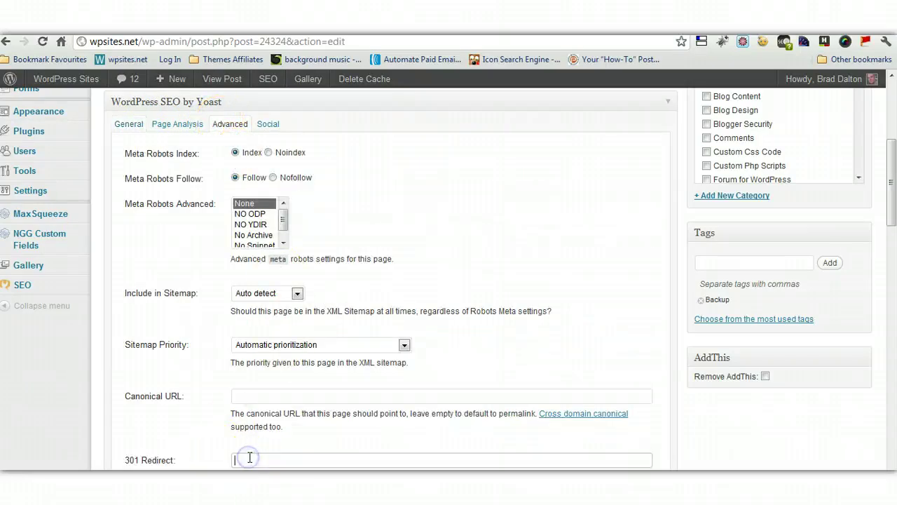
{"action": "left_click", "coordinate": [126, 126]}
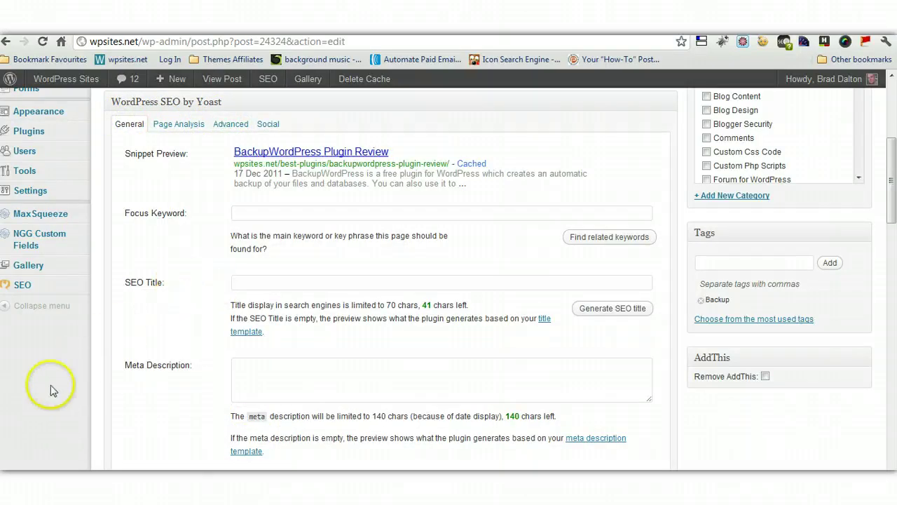
{"action": "left_click_drag", "start_coordinate": [889, 184], "coordinate": [817, 168]}
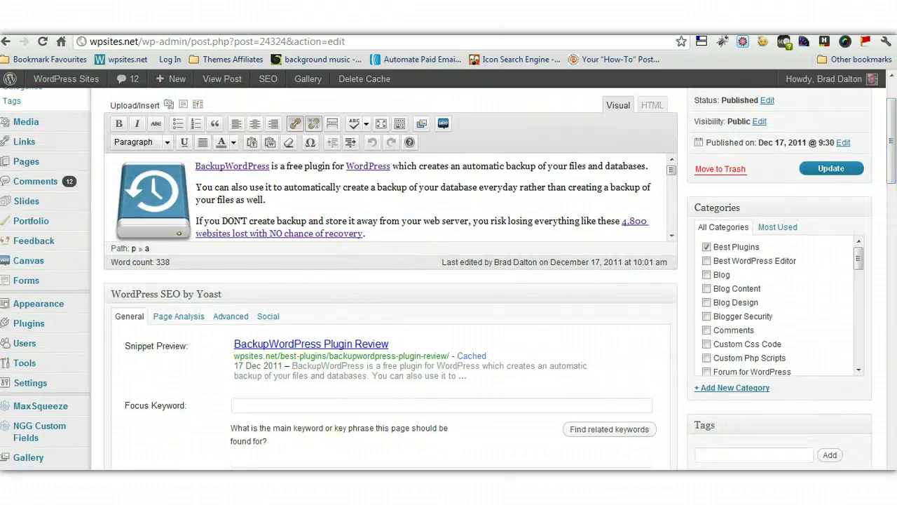